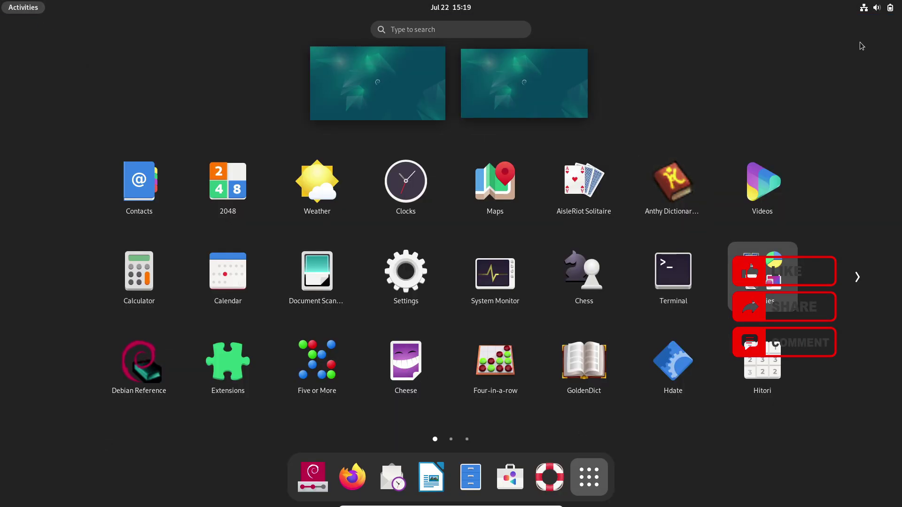
Step: Turn Dark Mode on from GNOME quick settings, then switch it back off
{"action": "left_click", "coordinate": [871, 14]}
{"action": "left_click", "coordinate": [748, 113]}
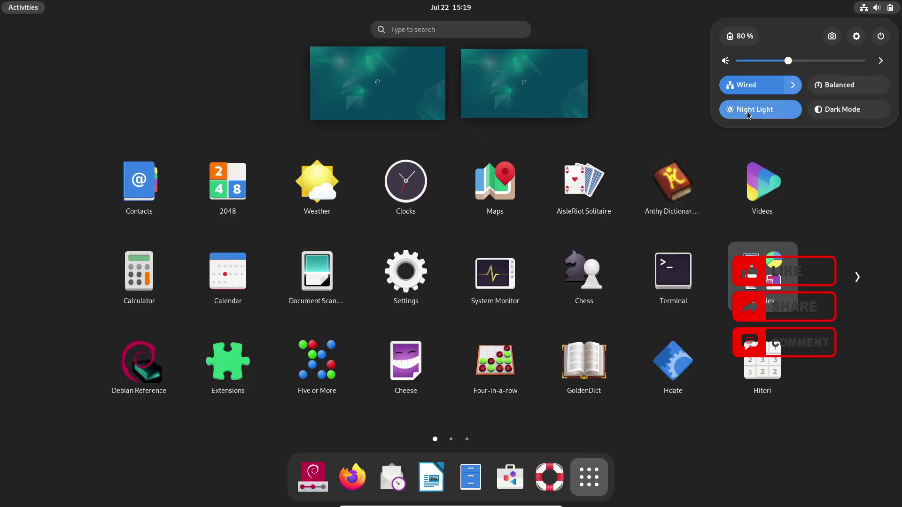
{"action": "left_click", "coordinate": [869, 112]}
{"action": "left_click", "coordinate": [417, 83]}
{"action": "left_click", "coordinate": [874, 7]}
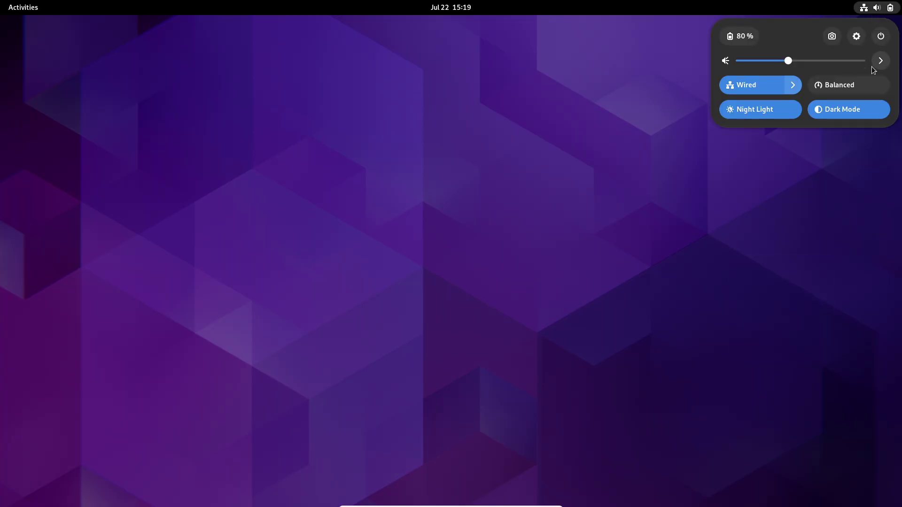
{"action": "left_click", "coordinate": [865, 110]}
Step: Check the sound output choices, then try a full-screen capture in the screenshot tool and close it
{"action": "left_click", "coordinate": [880, 61]}
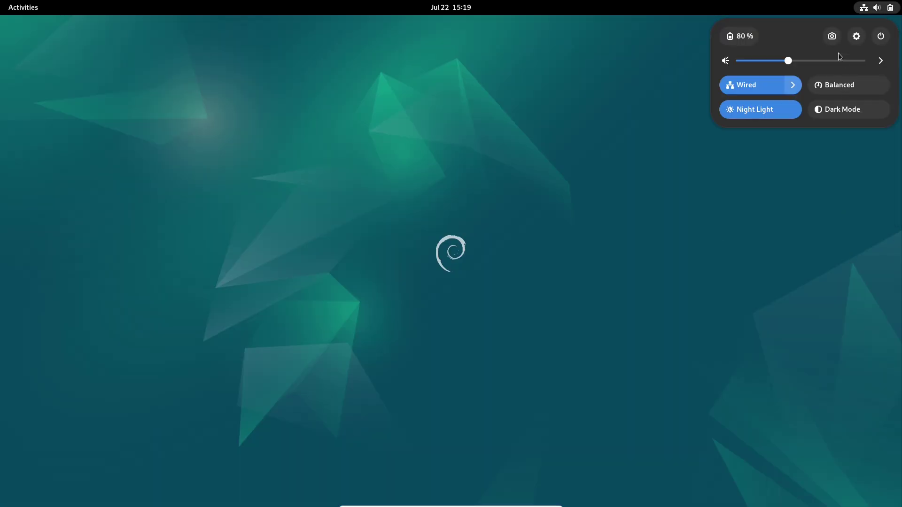
{"action": "left_click", "coordinate": [832, 36]}
{"action": "left_click", "coordinate": [450, 426]}
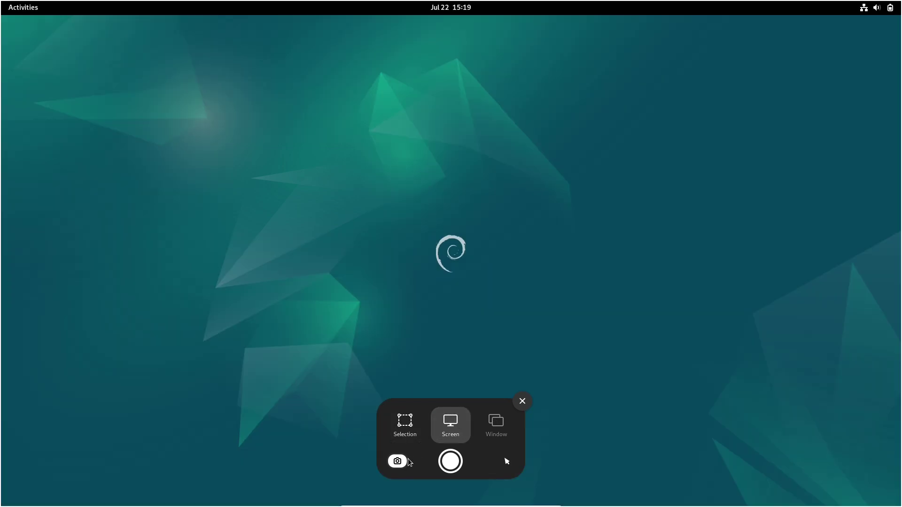
{"action": "left_click", "coordinate": [523, 402]}
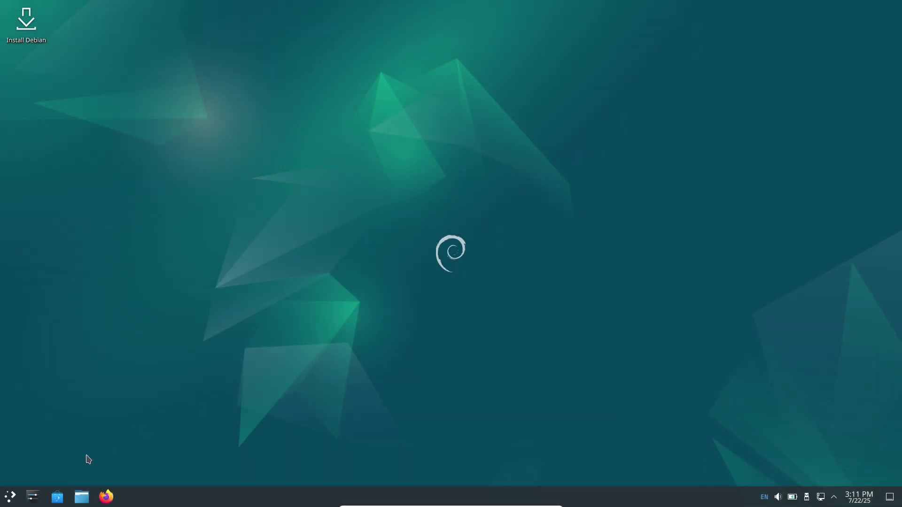
Step: Open the Plasma launcher's Menu Editor, its launcher settings and the alternative launcher styles
{"action": "right_click", "coordinate": [10, 497]}
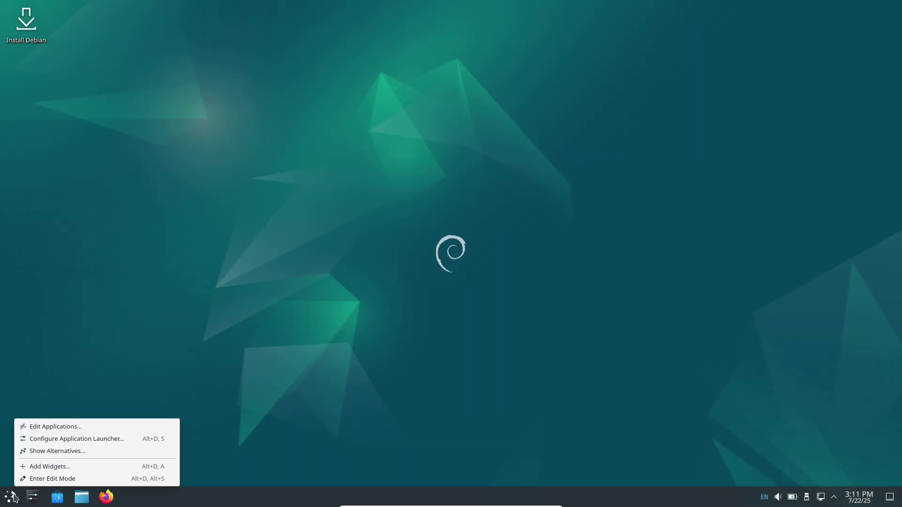
{"action": "left_click", "coordinate": [78, 429]}
{"action": "right_click", "coordinate": [10, 497]}
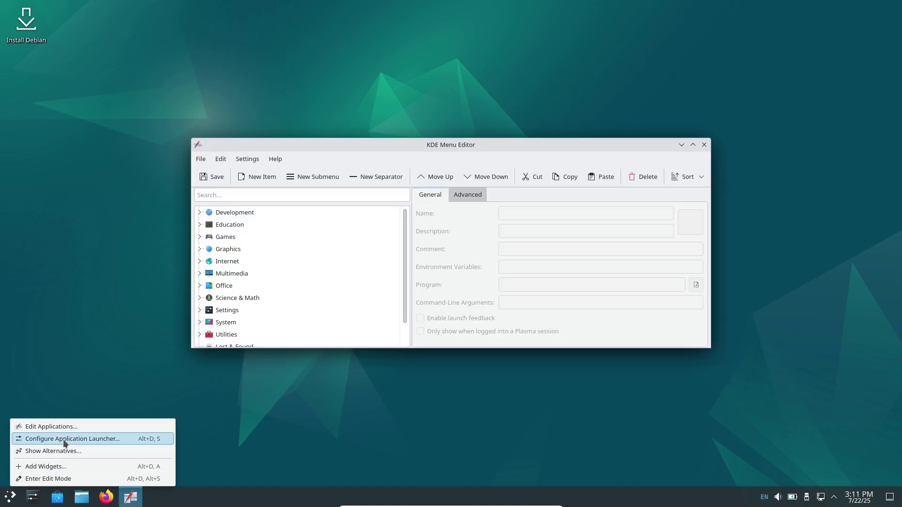
{"action": "left_click", "coordinate": [56, 440]}
{"action": "right_click", "coordinate": [10, 497]}
{"action": "left_click", "coordinate": [63, 451]}
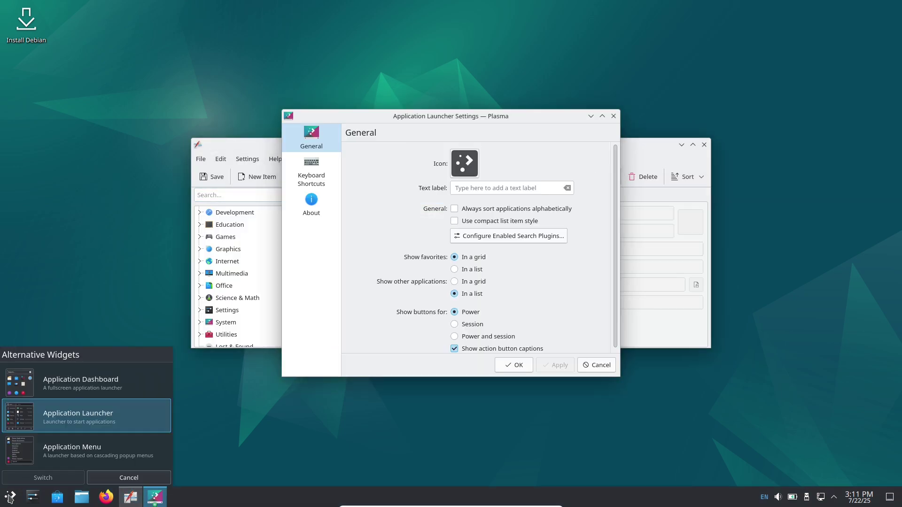
Step: Enter desktop edit mode and show the panel's More Options
{"action": "right_click", "coordinate": [10, 497]}
{"action": "key", "text": "Escape"}
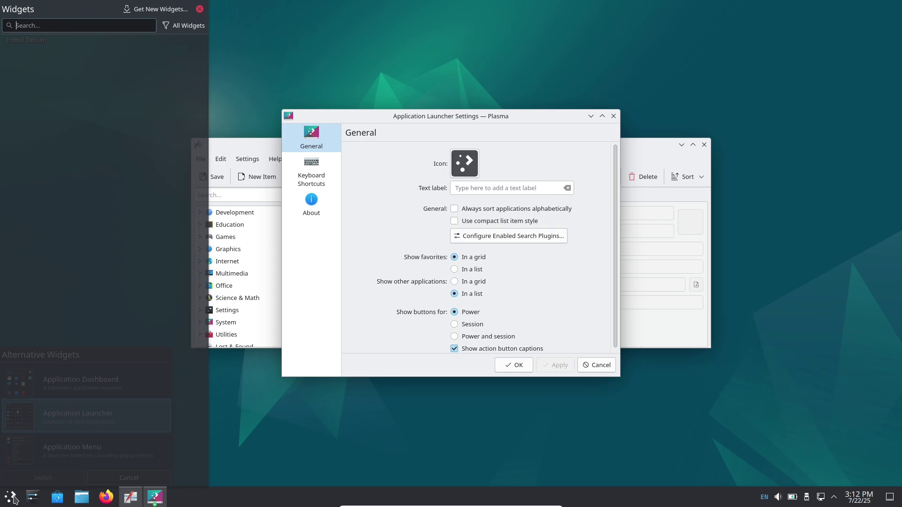
{"action": "right_click", "coordinate": [9, 496]}
{"action": "left_click", "coordinate": [79, 483]}
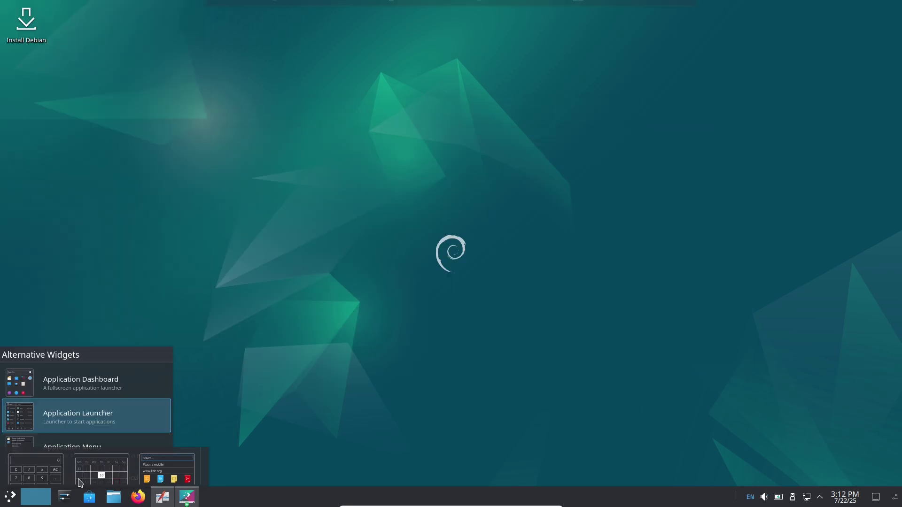
{"action": "left_click", "coordinate": [841, 462]}
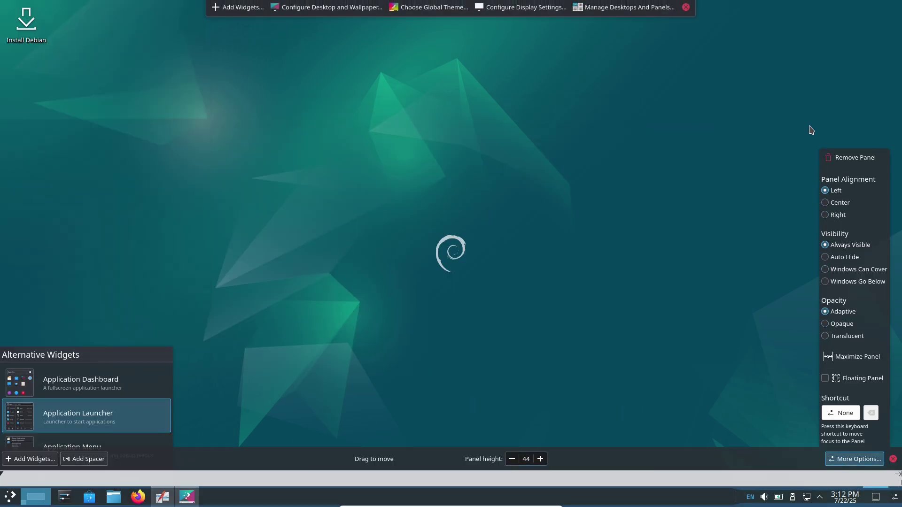
Step: Launch System Monitor from Deepin's full-screen launcher, then check the calendar and mounted disks
{"action": "left_click", "coordinate": [669, 367]}
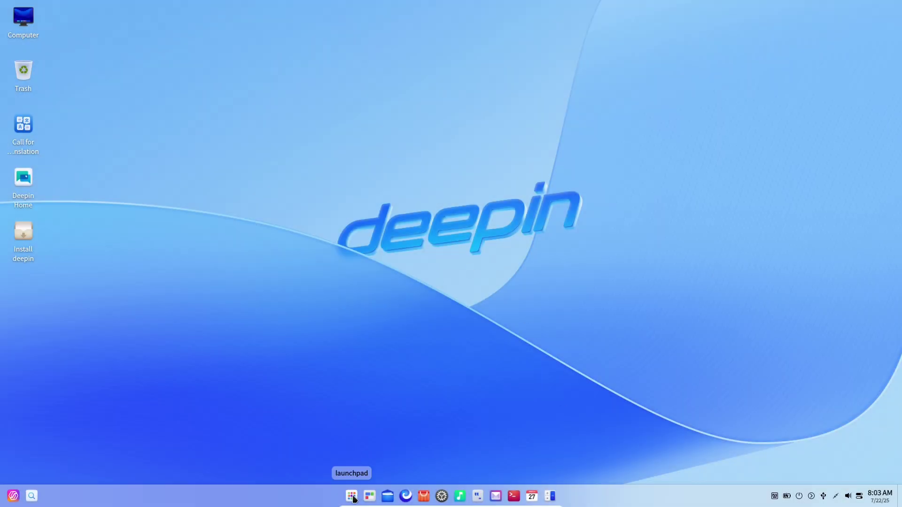
{"action": "left_click", "coordinate": [352, 498]}
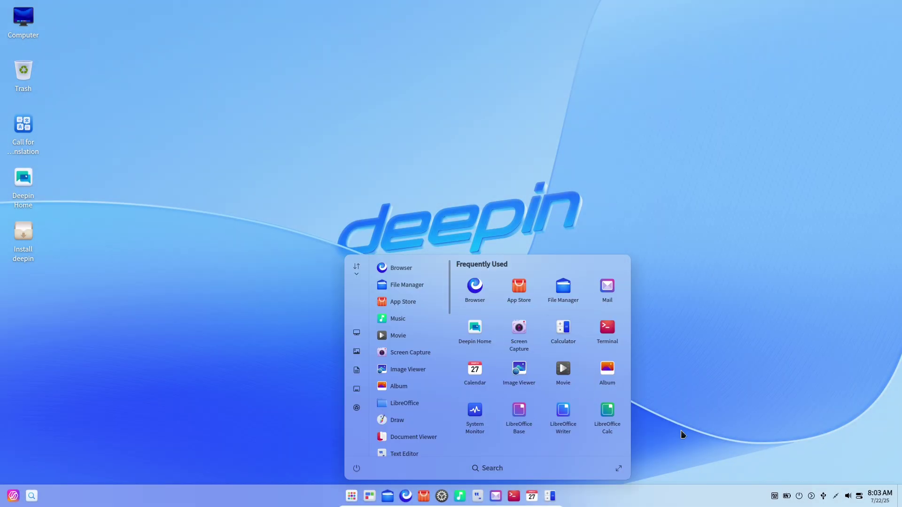
{"action": "left_click", "coordinate": [619, 469]}
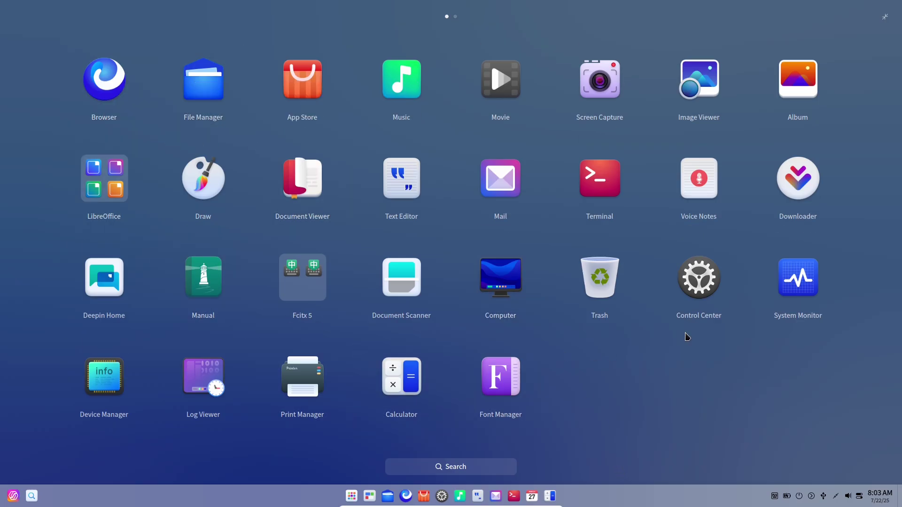
{"action": "left_click", "coordinate": [766, 305]}
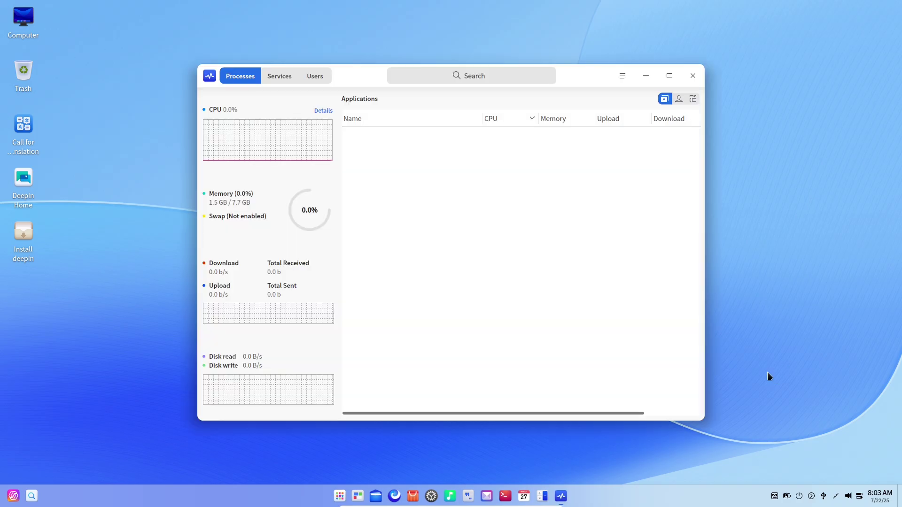
{"action": "left_click", "coordinate": [873, 496]}
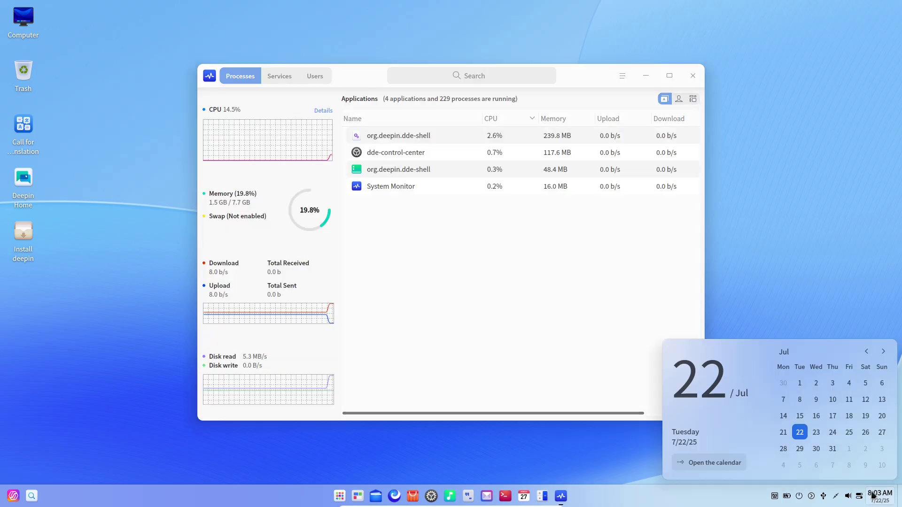
{"action": "left_click", "coordinate": [873, 497]}
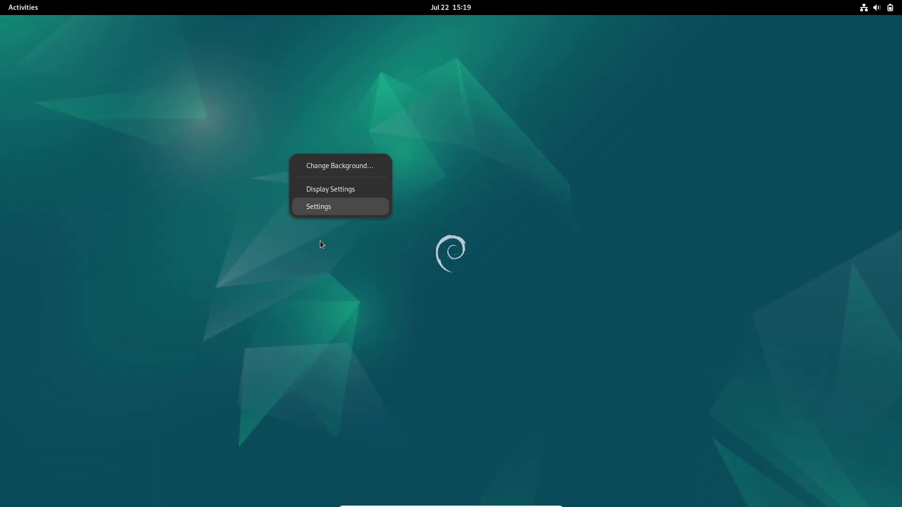
Step: Browse the pages of the GNOME app grid and launch Settings
{"action": "left_click", "coordinate": [25, 10]}
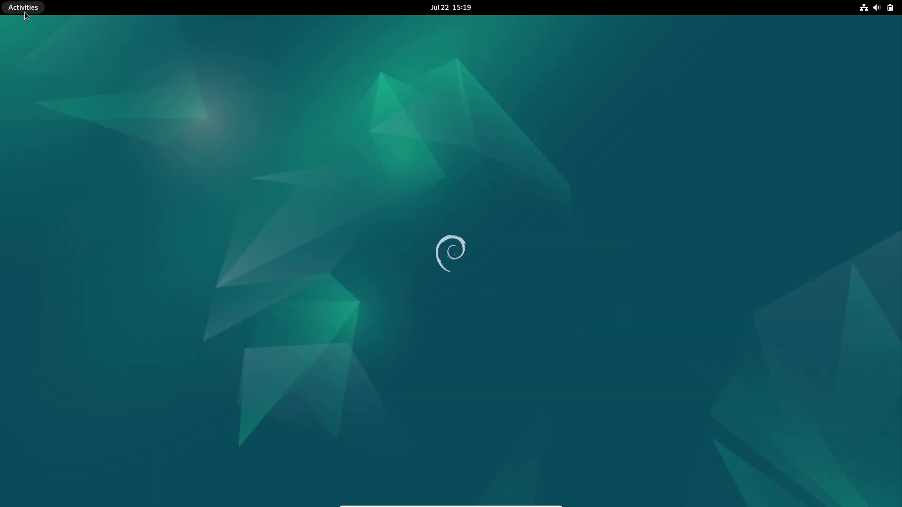
{"action": "left_click", "coordinate": [589, 477]}
{"action": "left_click", "coordinate": [449, 441]}
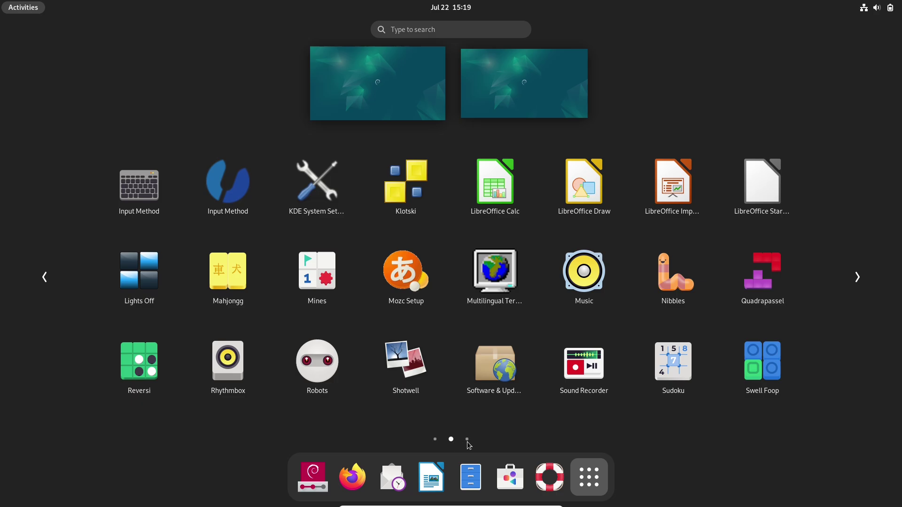
{"action": "left_click", "coordinate": [467, 439]}
{"action": "left_click", "coordinate": [435, 439]}
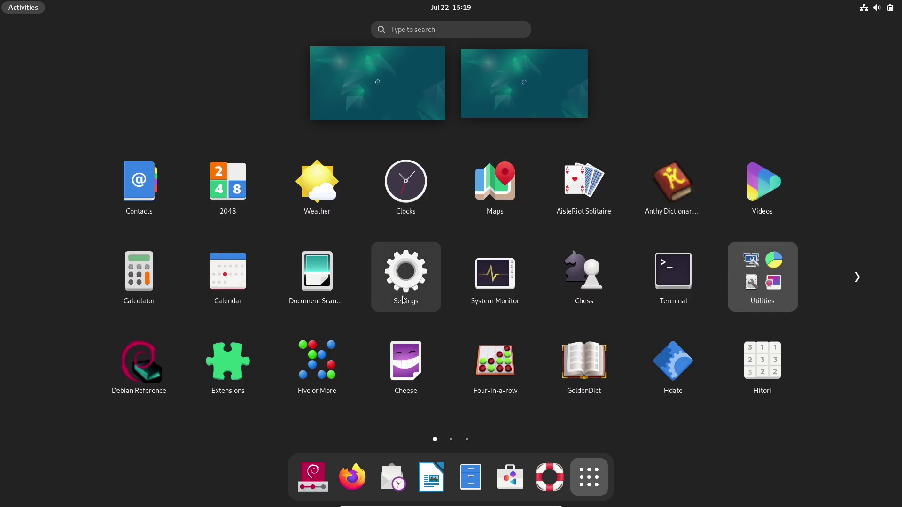
{"action": "left_click", "coordinate": [406, 272]}
Step: Launch System Monitor and view its Resources and File Systems tabs
{"action": "left_click", "coordinate": [496, 271]}
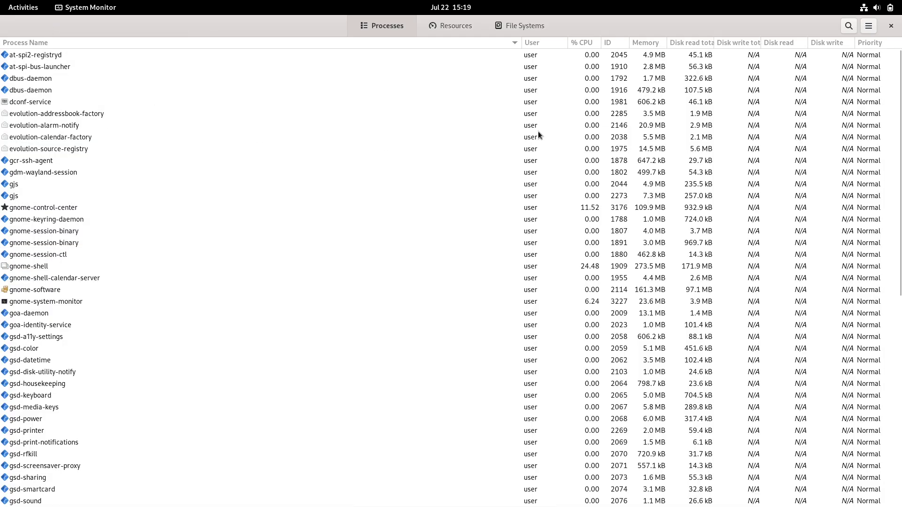
{"action": "left_click", "coordinate": [427, 30]}
{"action": "left_click", "coordinate": [517, 31]}
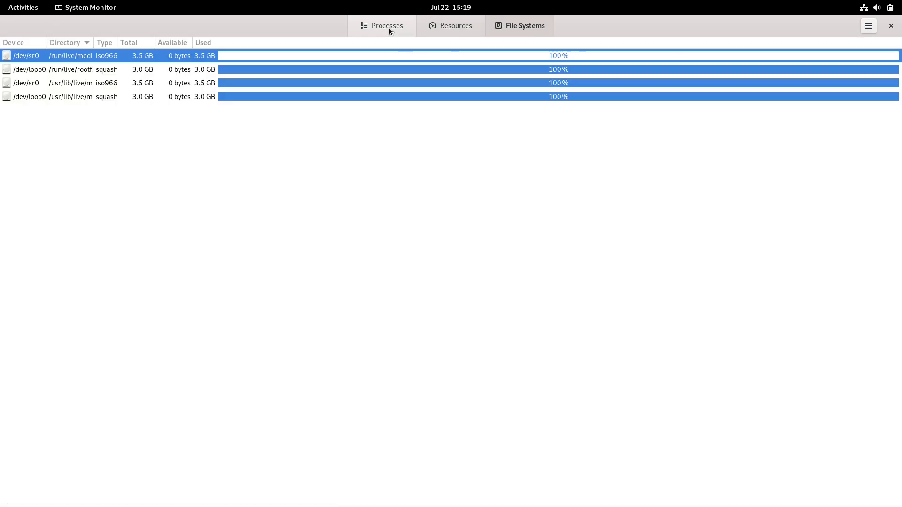
Step: Close the widgets panel and alternative launchers list, and leave Plasma desktop edit mode
{"action": "left_click", "coordinate": [388, 27]}
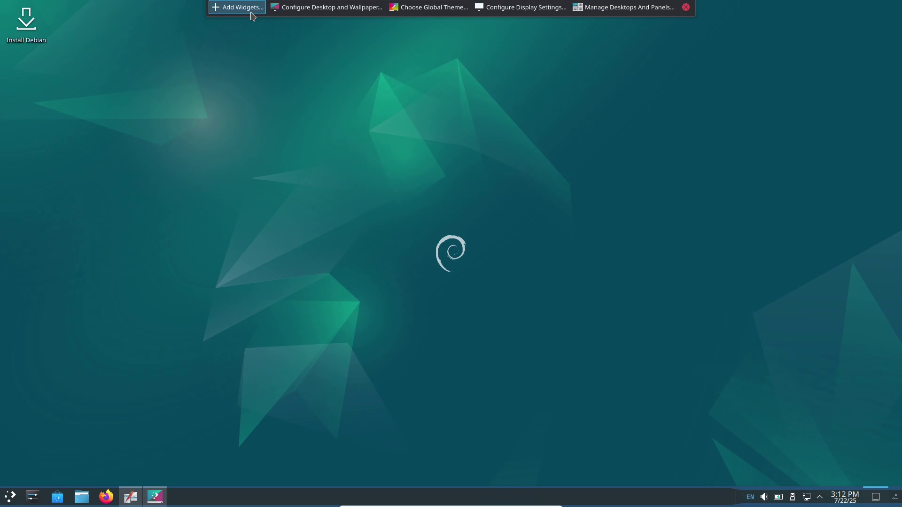
{"action": "scroll", "coordinate": [207, 114], "scroll_direction": "down", "scroll_amount": 5}
{"action": "left_click", "coordinate": [363, 208]}
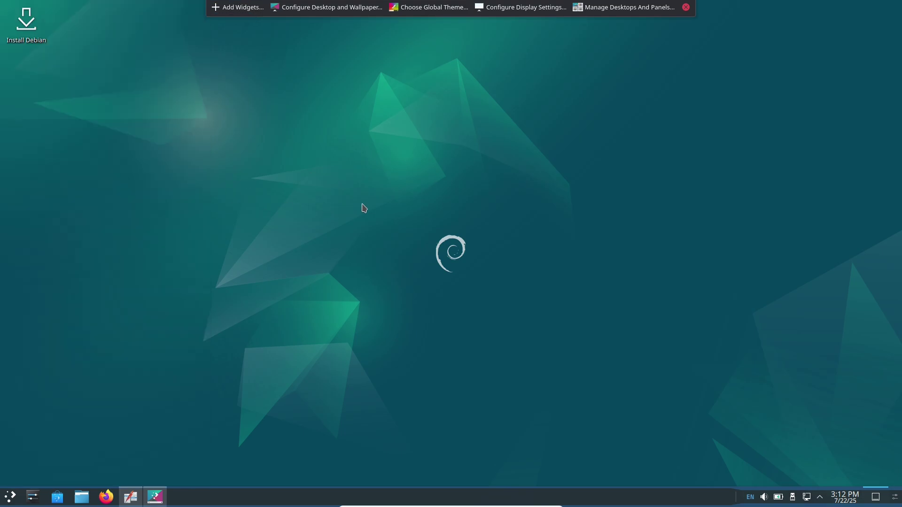
{"action": "left_click", "coordinate": [689, 7]}
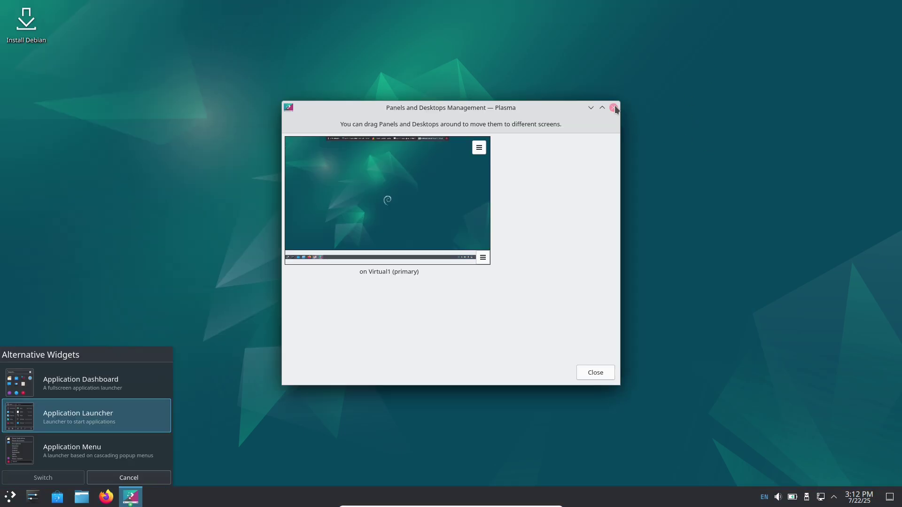
{"action": "left_click", "coordinate": [139, 479]}
Step: Open Info Center from the launcher and start System Monitor from its sidebar
{"action": "left_click", "coordinate": [10, 497]}
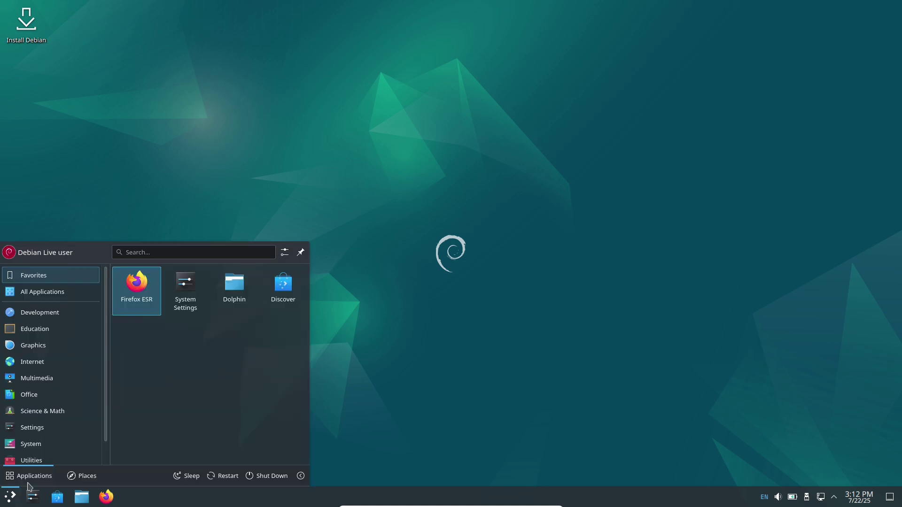
{"action": "left_click", "coordinate": [258, 337]}
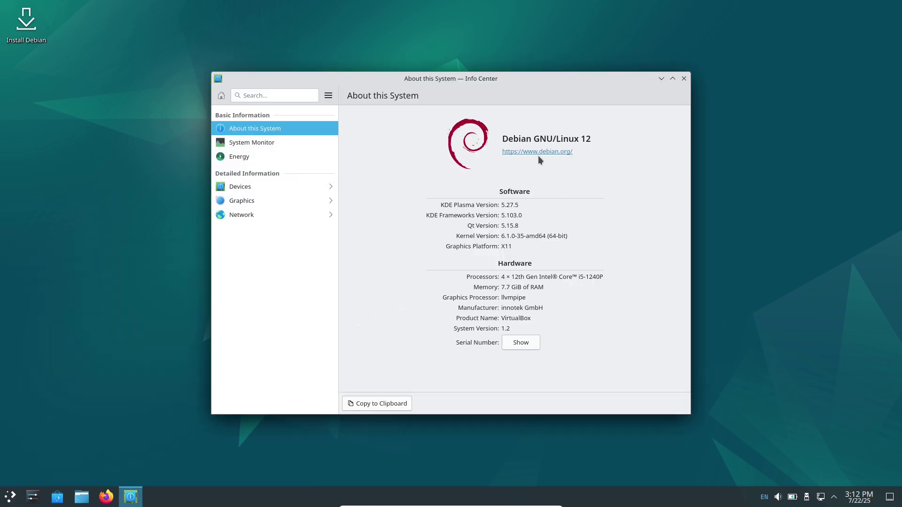
{"action": "left_click", "coordinate": [276, 143]}
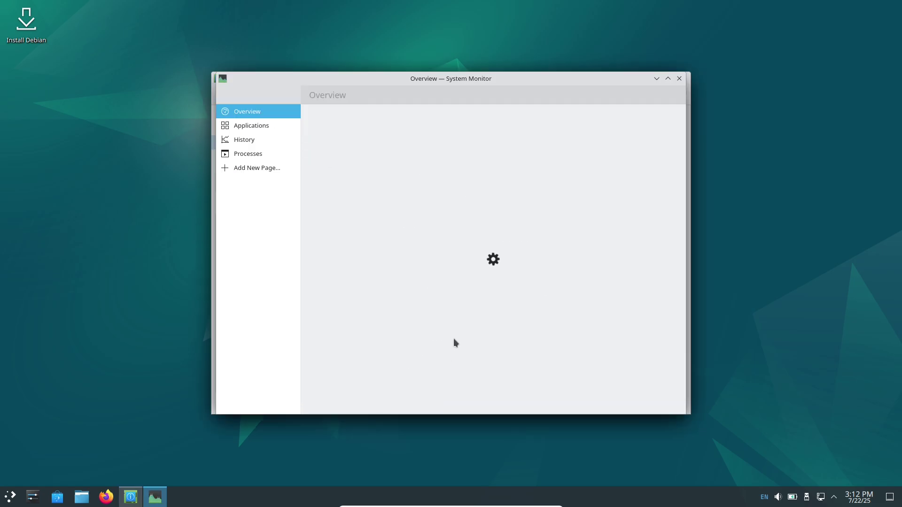
Step: Bring up and dismiss Deepin's power options screen, then check the tray power panel
{"action": "key", "text": "ctrl+alt+Delete"}
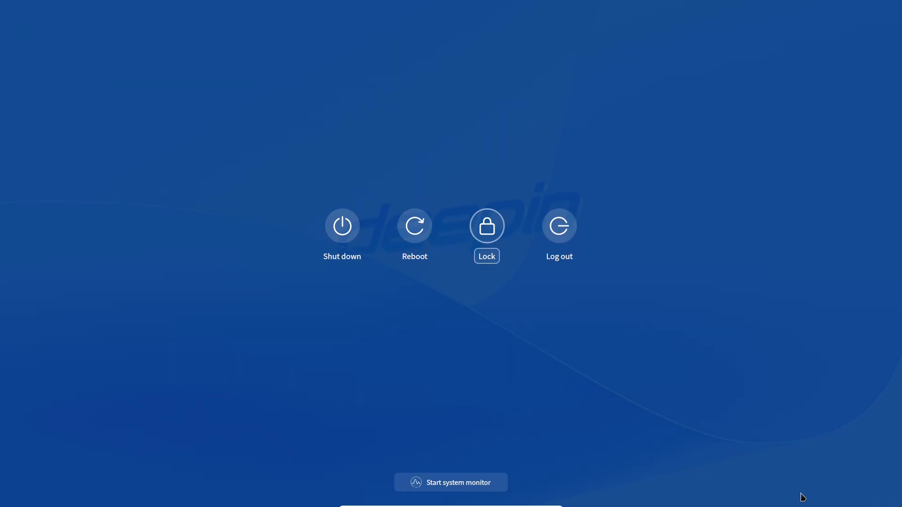
{"action": "key", "text": "Escape"}
{"action": "left_click", "coordinate": [788, 496]}
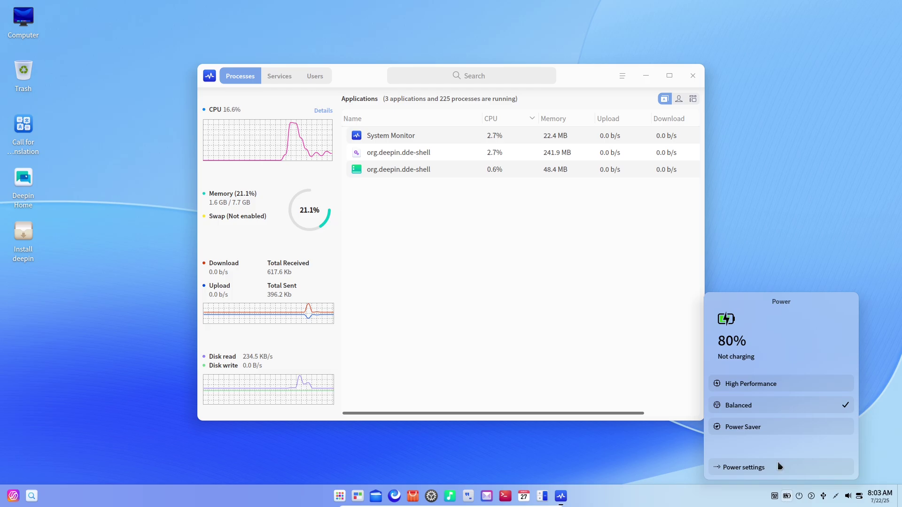
{"action": "left_click", "coordinate": [779, 390]}
{"action": "left_click", "coordinate": [775, 497]}
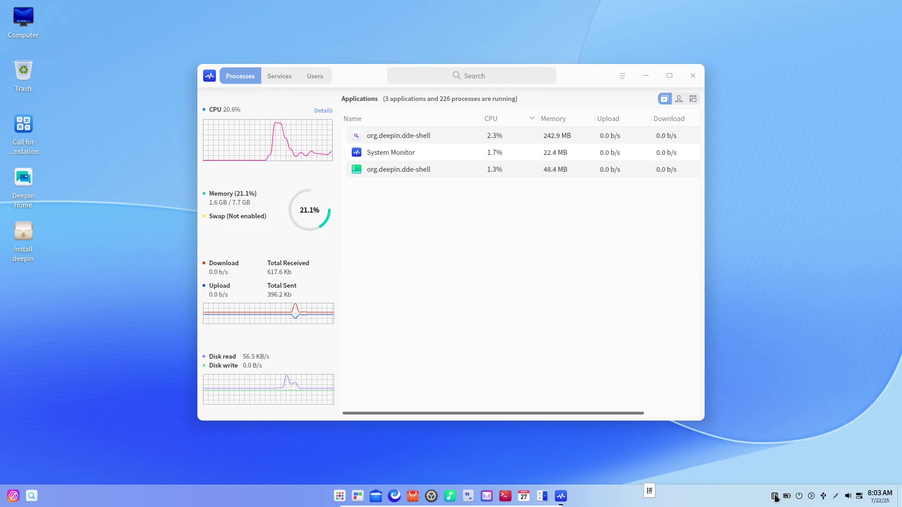
Step: Maximize System Monitor, view CPU and memory details, and switch to the Services list
{"action": "left_click", "coordinate": [669, 75]}
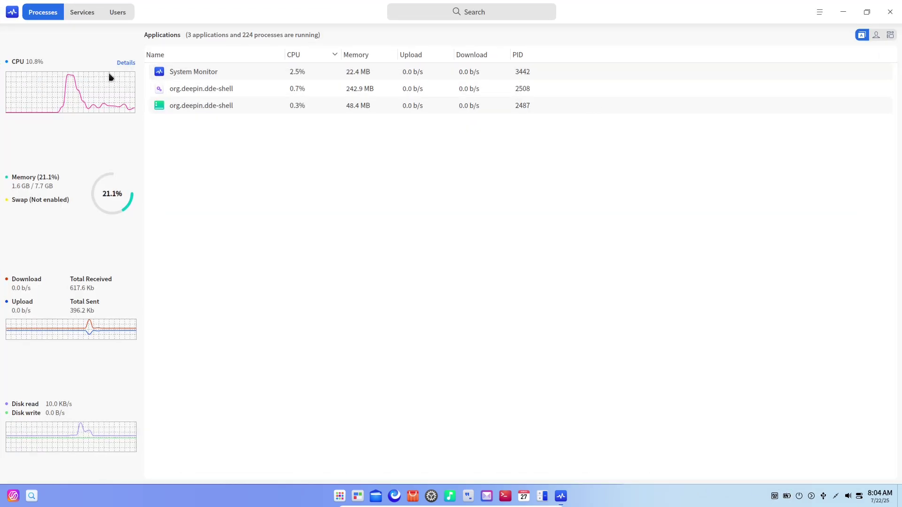
{"action": "left_click", "coordinate": [131, 64]}
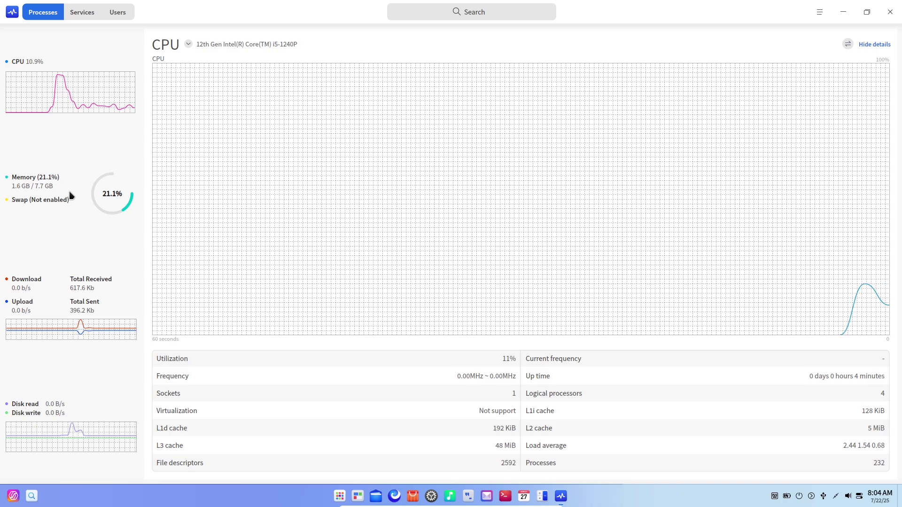
{"action": "left_click", "coordinate": [108, 202]}
{"action": "left_click", "coordinate": [89, 12]}
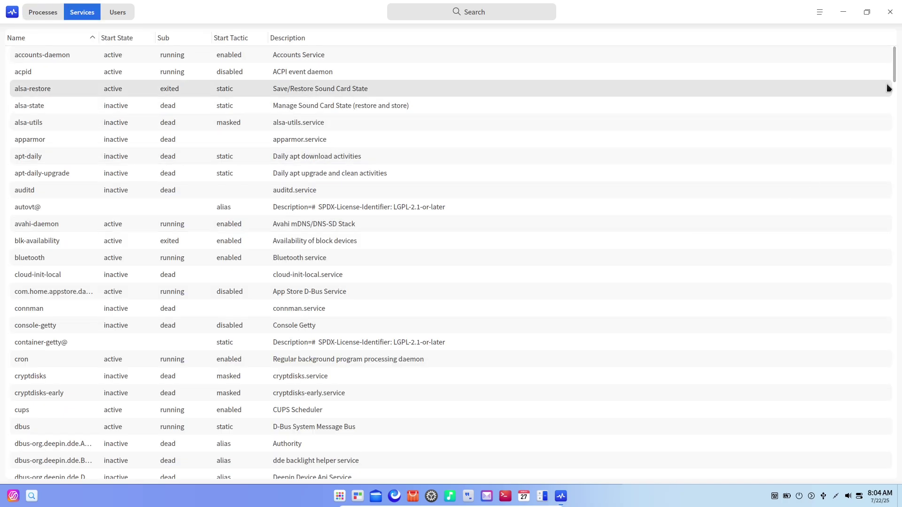
{"action": "mouse_move", "coordinate": [886, 85]}
{"action": "left_mouse_down"}
{"action": "mouse_move", "coordinate": [894, 153]}
{"action": "mouse_move", "coordinate": [863, 472]}
{"action": "left_mouse_up"}
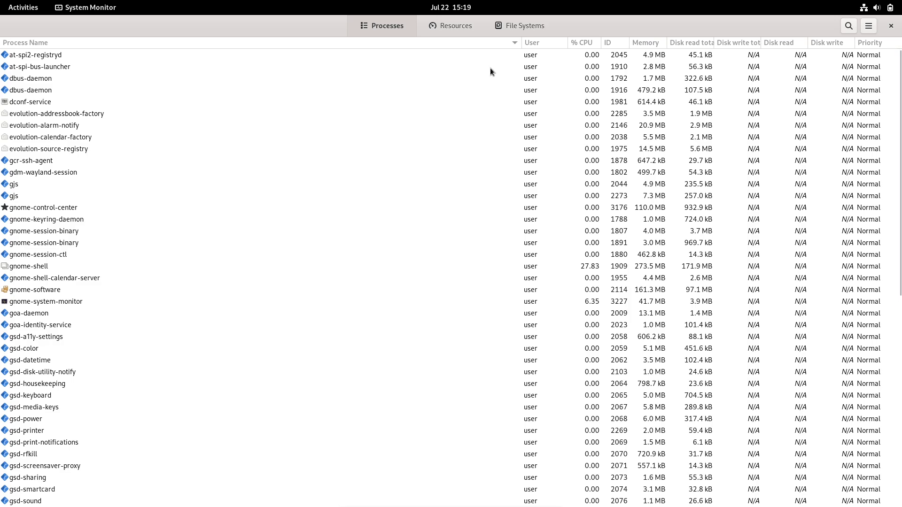
Step: View System Monitor's resource graphs, then maximize Settings and visit the About and Power pages
{"action": "left_click", "coordinate": [471, 24]}
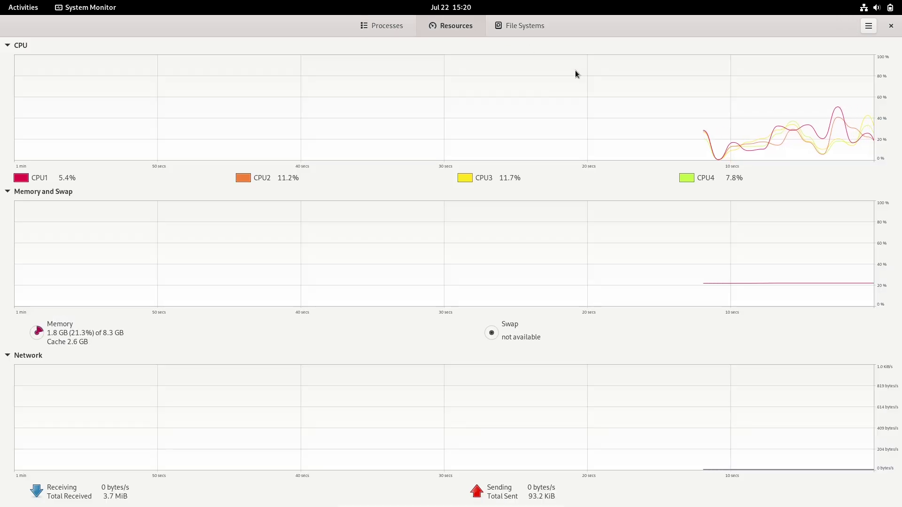
{"action": "key", "text": "super+Up"}
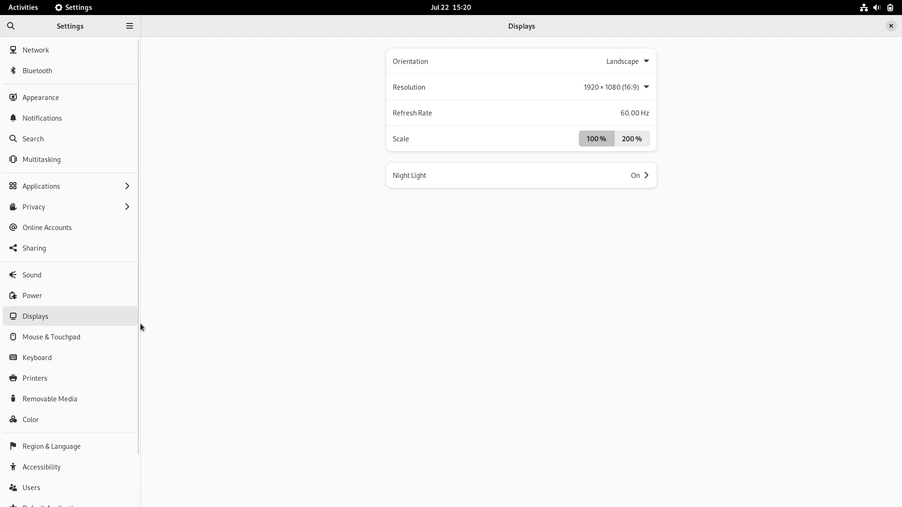
{"action": "scroll", "coordinate": [83, 423], "scroll_direction": "down", "scroll_amount": 2}
{"action": "left_click", "coordinate": [80, 490]}
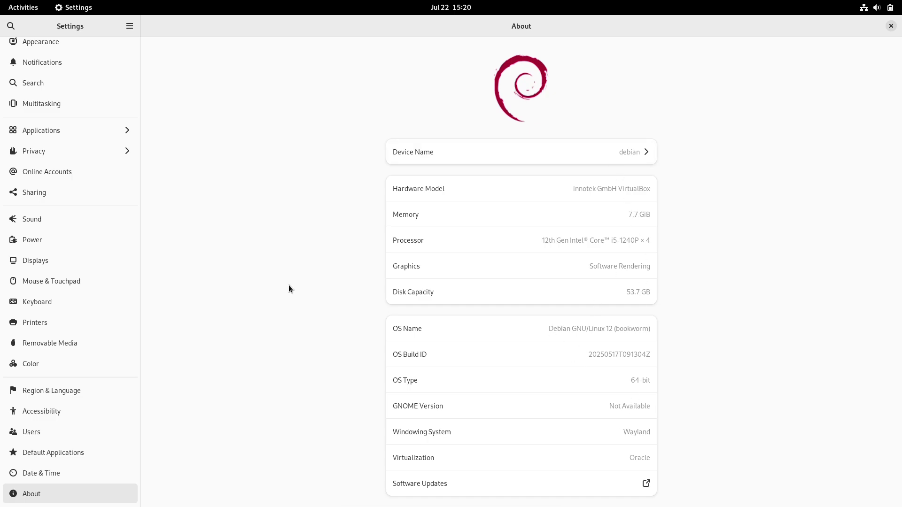
{"action": "left_click", "coordinate": [77, 241]}
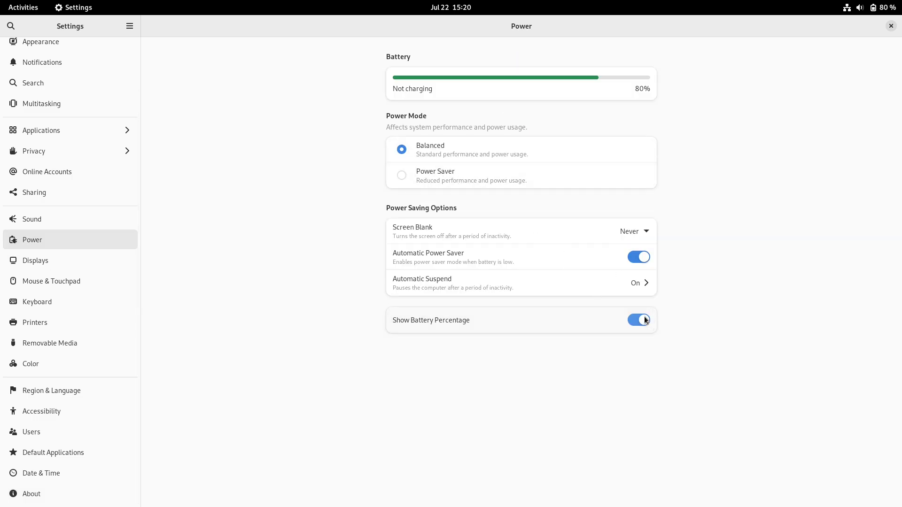
Step: Open GNOME's Multitasking settings, close Info Center, and show KDE System Monitor's History graphs
{"action": "left_click", "coordinate": [70, 109]}
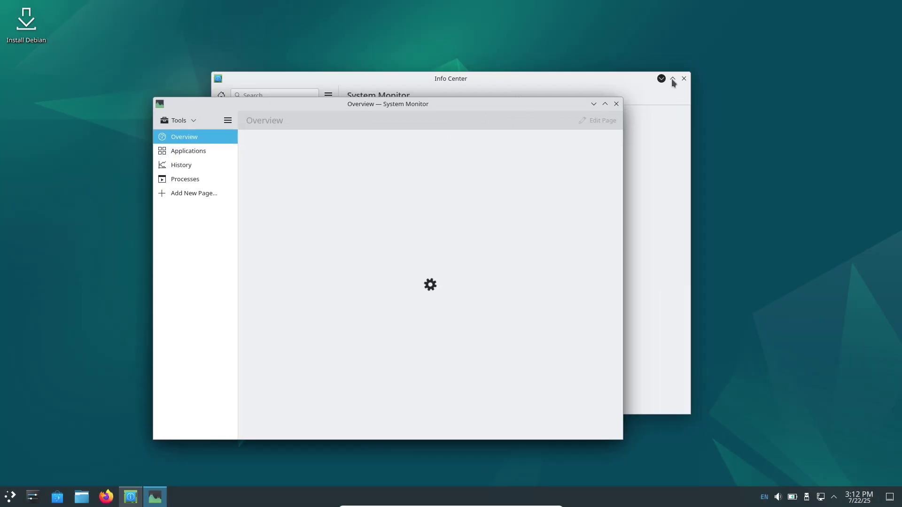
{"action": "left_click", "coordinate": [672, 78]}
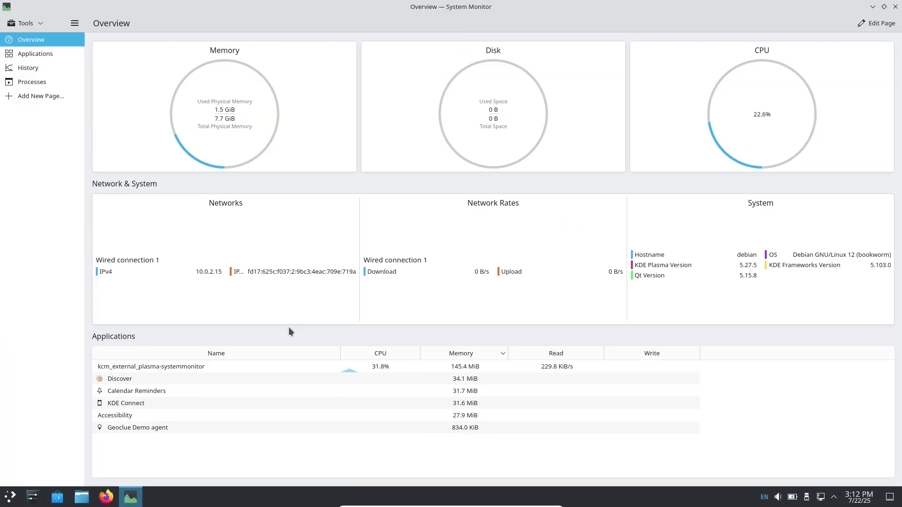
{"action": "left_click", "coordinate": [74, 23]}
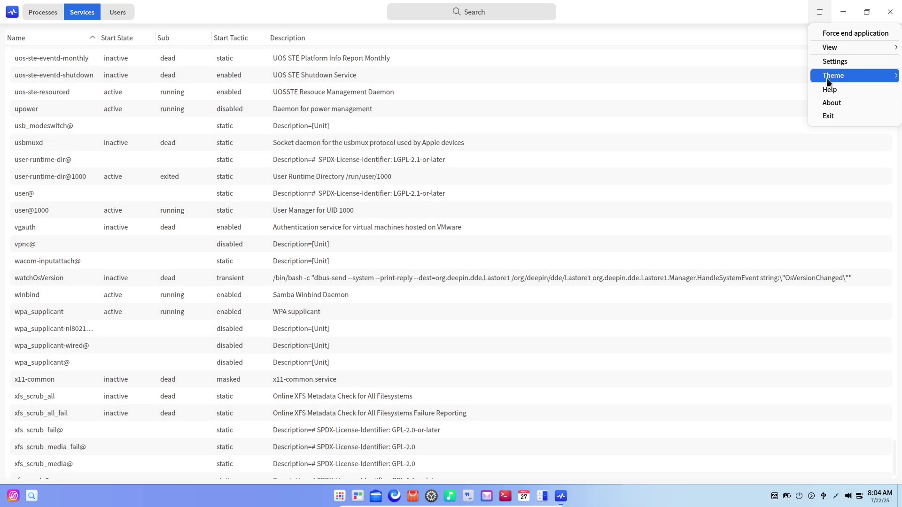
Step: Switch Deepin System Monitor to the Dark theme, back to Light, then close it
{"action": "left_click", "coordinate": [763, 91]}
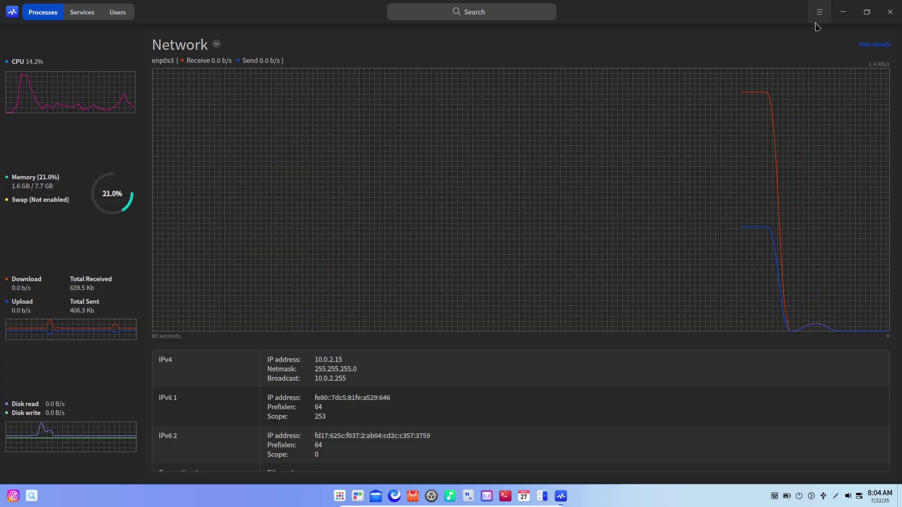
{"action": "left_click", "coordinate": [819, 13]}
{"action": "left_click", "coordinate": [769, 76]}
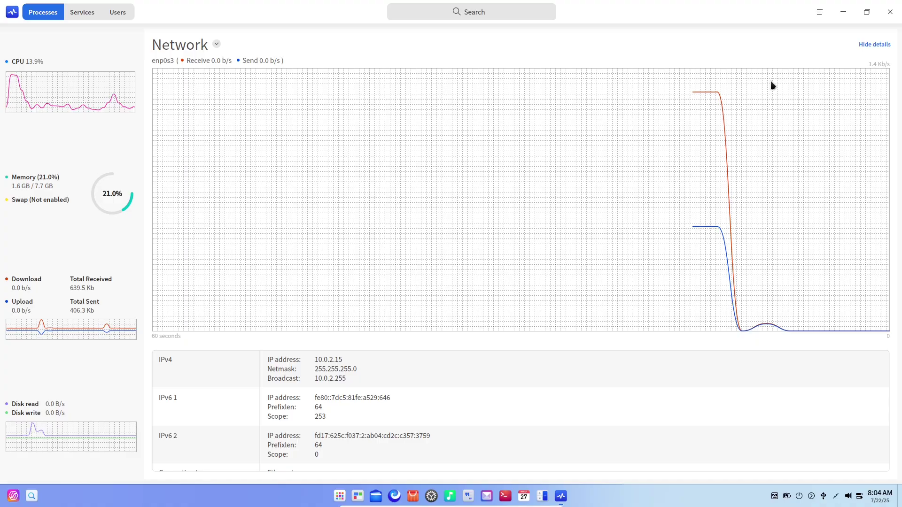
{"action": "left_click", "coordinate": [890, 13]}
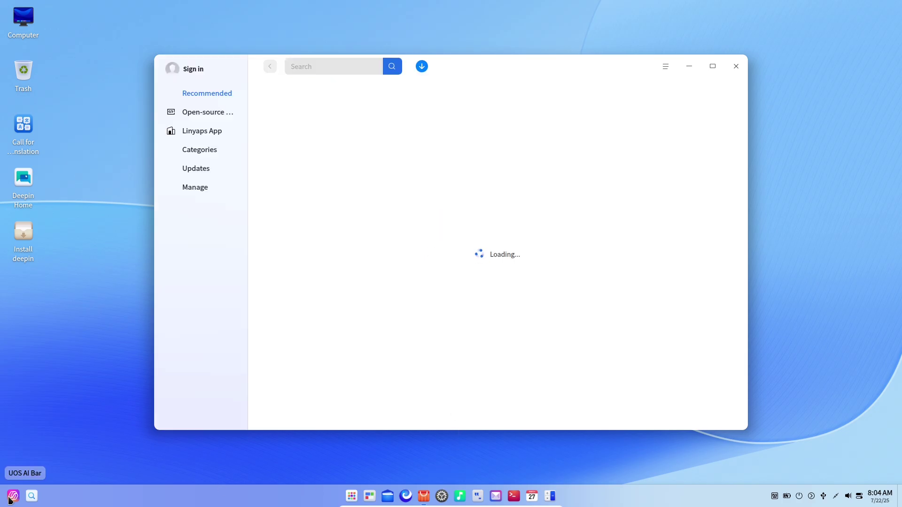
Step: Launch UOS AI, tick the age confirmation agreement, and dismiss the welcome dialog
{"action": "left_click", "coordinate": [12, 496]}
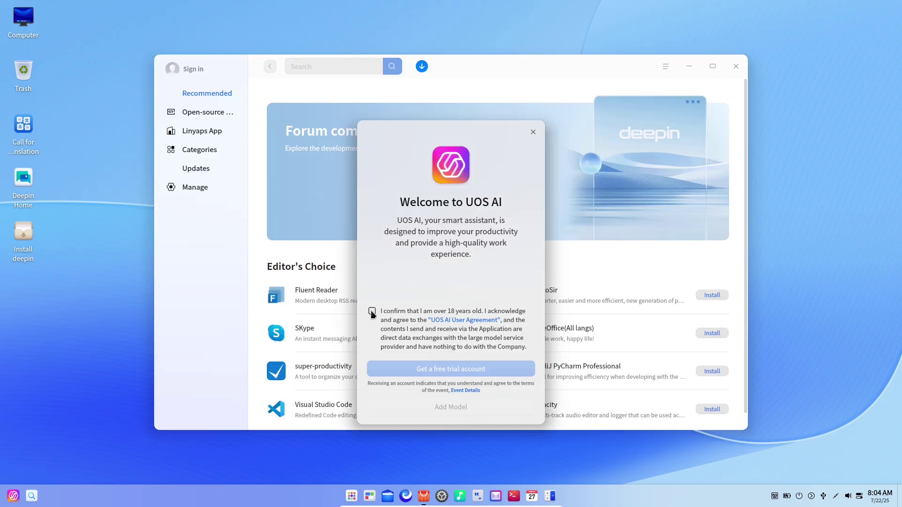
{"action": "left_click", "coordinate": [372, 312]}
{"action": "left_click", "coordinate": [532, 132]}
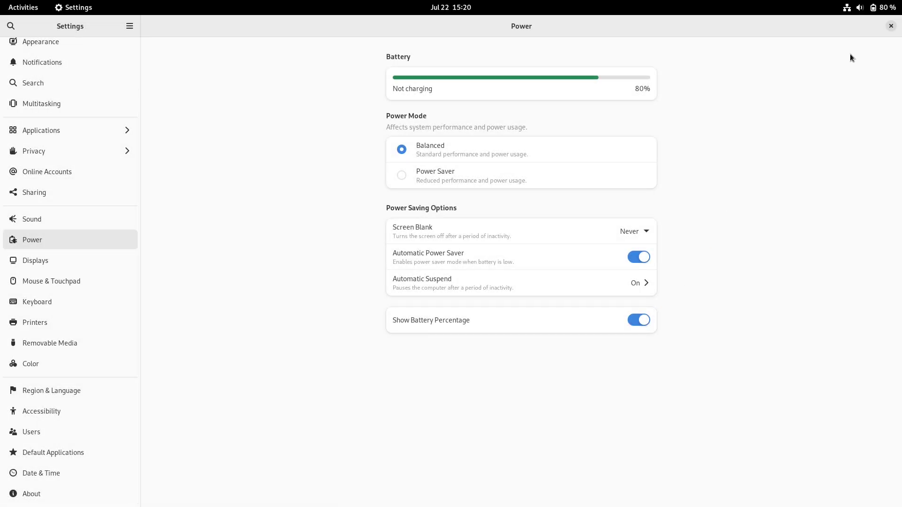
Step: Close Settings and launch GNOME Software from Activities, maximized to full screen
{"action": "left_click", "coordinate": [891, 26]}
{"action": "right_click", "coordinate": [157, 120]}
{"action": "left_click", "coordinate": [25, 20]}
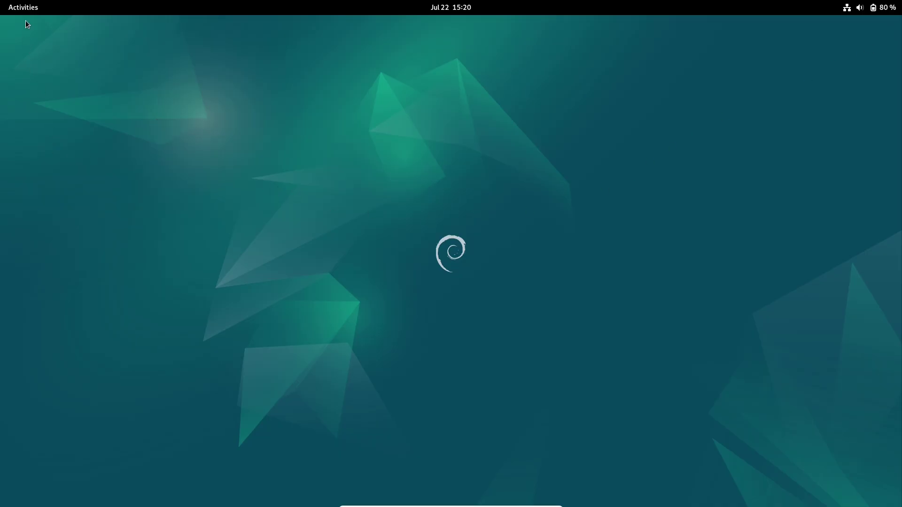
{"action": "left_click", "coordinate": [512, 477]}
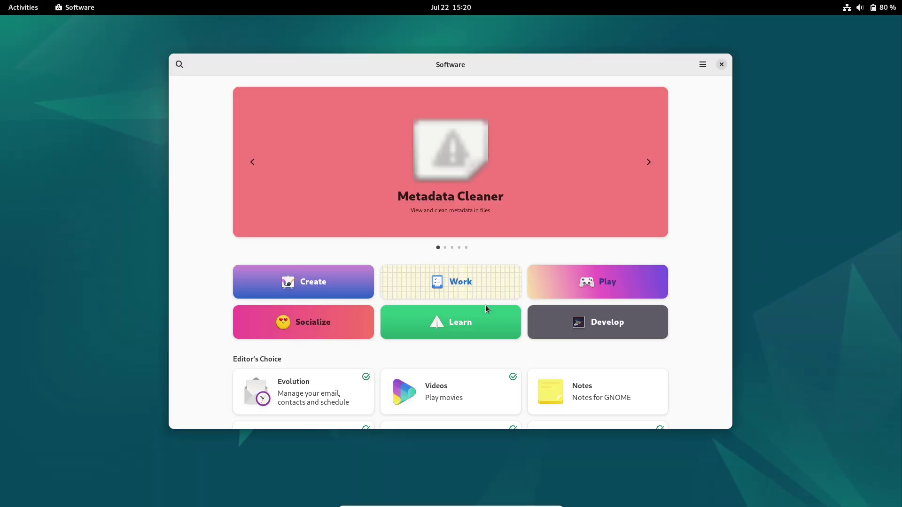
{"action": "double_click", "coordinate": [688, 65]}
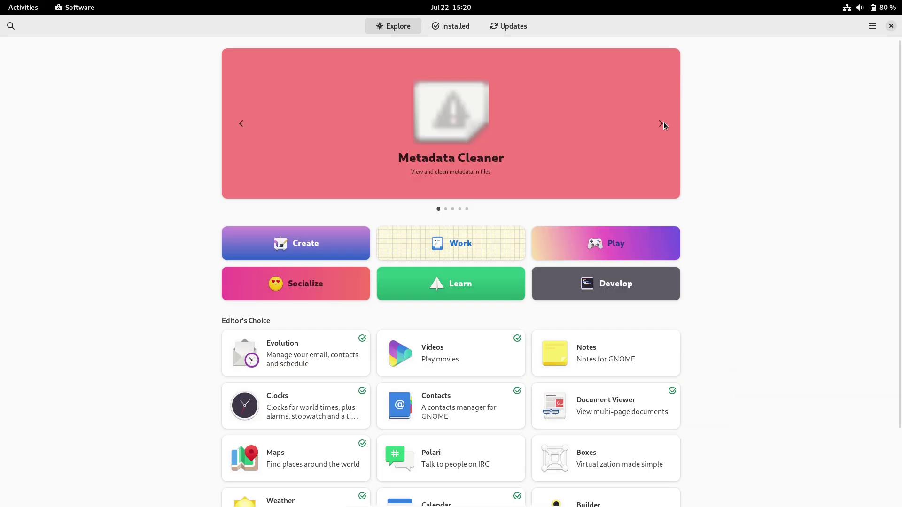
Step: View and close Software's About dialog, then show the Installed applications list
{"action": "left_click", "coordinate": [871, 27]}
{"action": "left_click", "coordinate": [860, 81]}
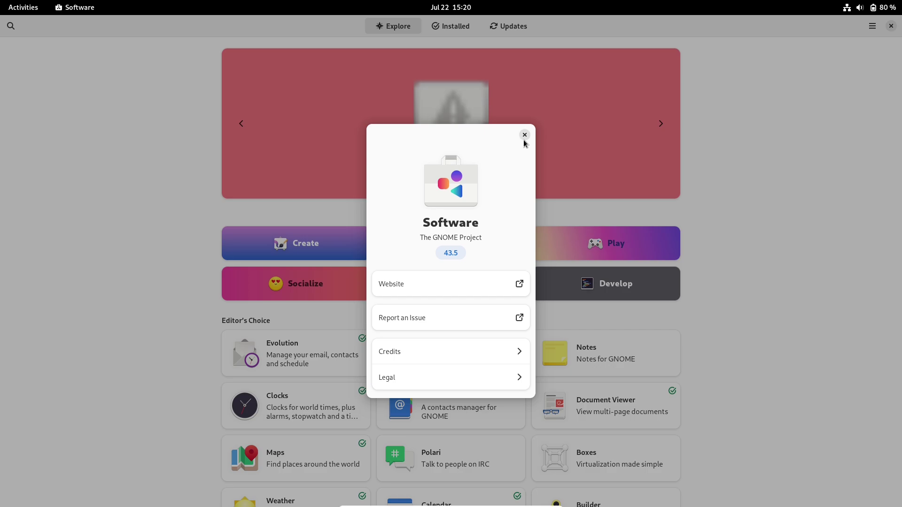
{"action": "left_click", "coordinate": [524, 134]}
{"action": "left_click", "coordinate": [452, 25]}
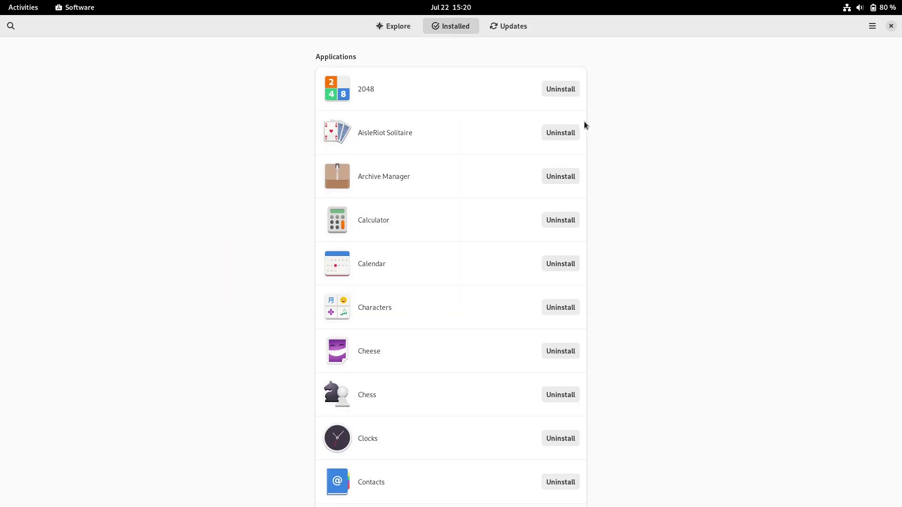
{"action": "mouse_move", "coordinate": [898, 114]}
{"action": "left_mouse_down"}
{"action": "mouse_move", "coordinate": [891, 210]}
{"action": "mouse_move", "coordinate": [641, 36]}
{"action": "left_mouse_up"}
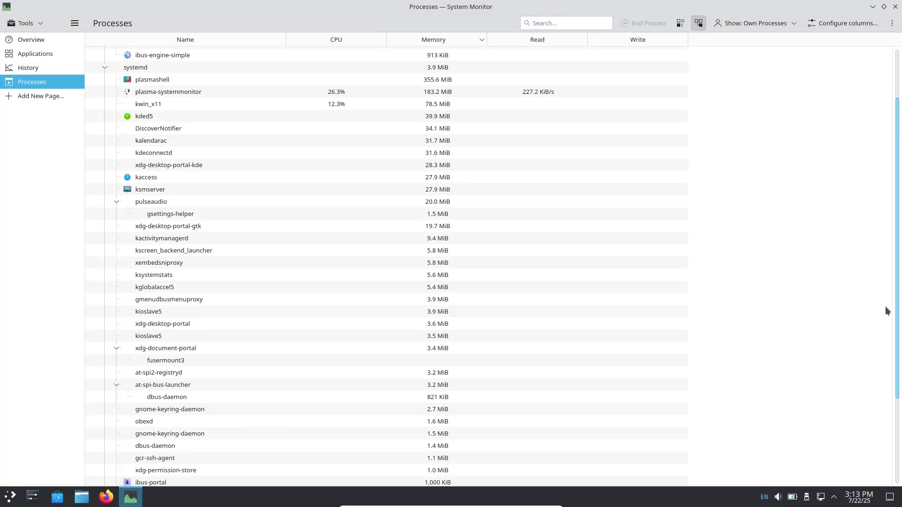
{"action": "left_click_drag", "start_coordinate": [896, 145], "coordinate": [872, 412]}
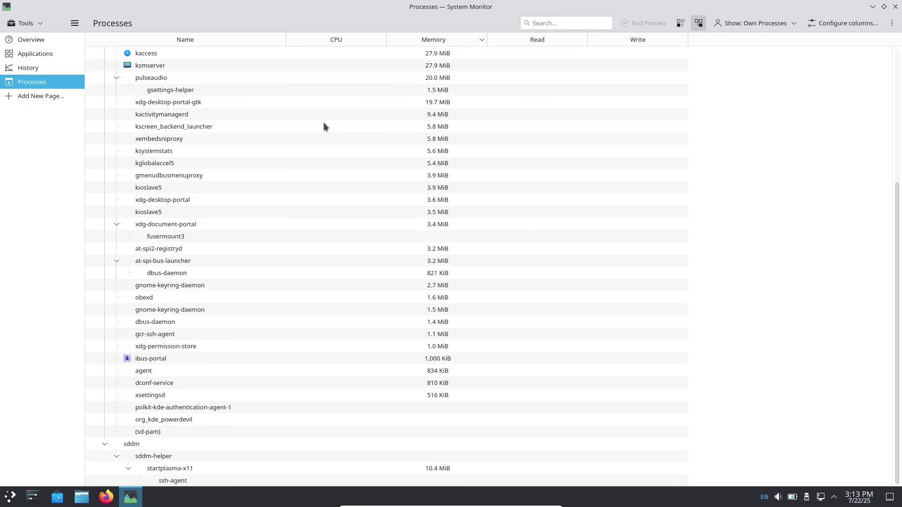
Step: Return to the Overview dashboard, browse the launcher's Utilities apps, then close the launcher
{"action": "left_click", "coordinate": [77, 43]}
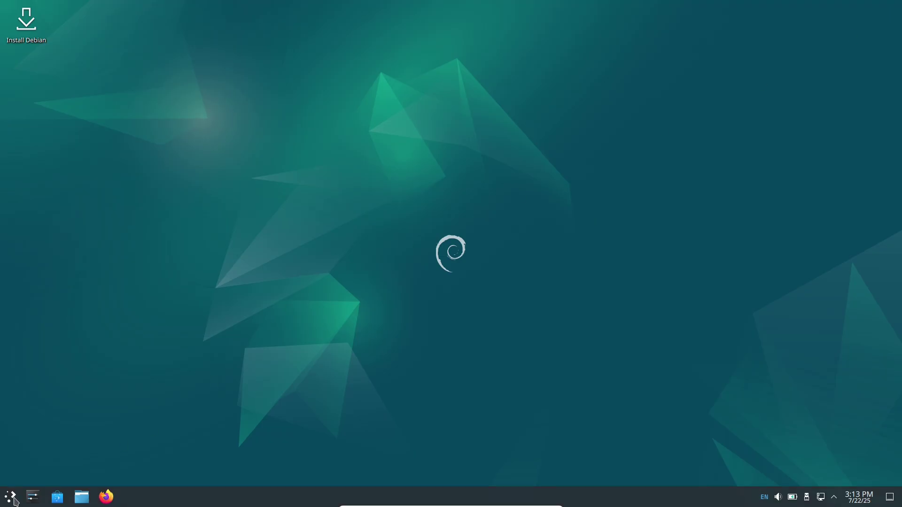
{"action": "left_click", "coordinate": [14, 500]}
{"action": "mouse_move", "coordinate": [33, 356]}
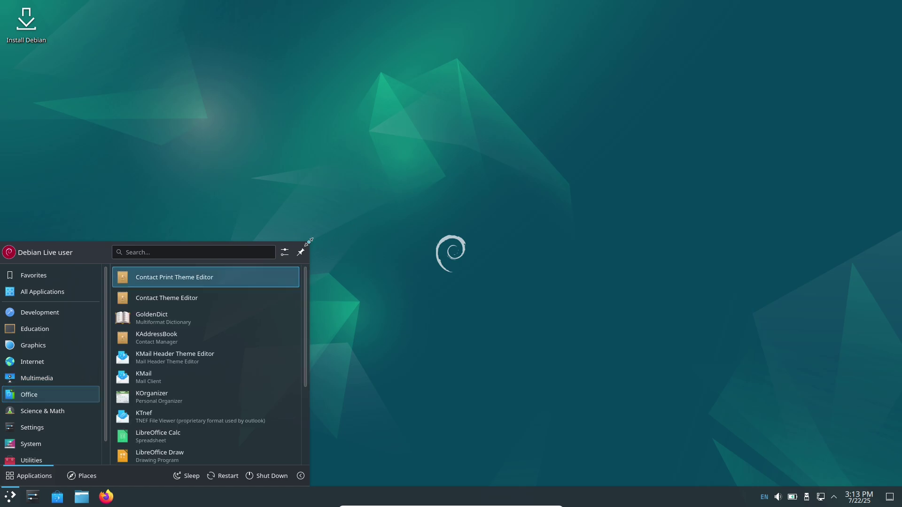
{"action": "left_click", "coordinate": [588, 234]}
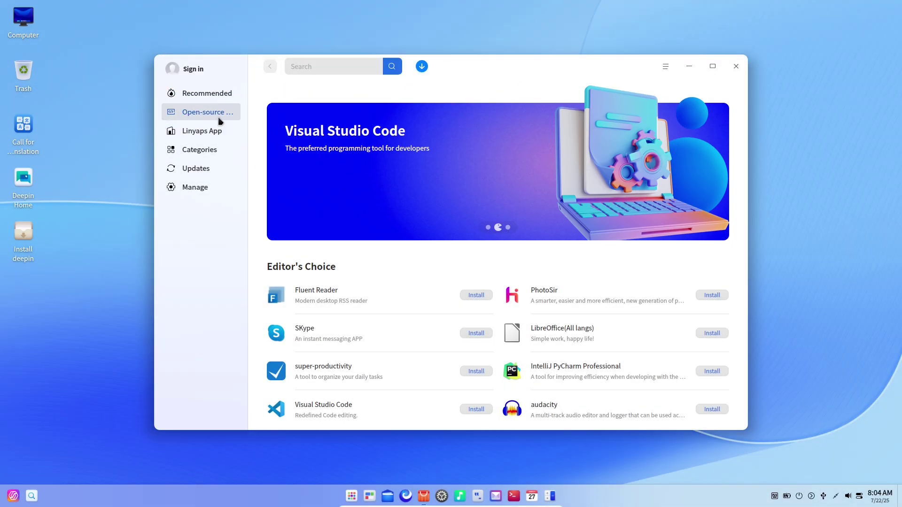
Step: View Deepin App Store's open-source page, close the store, then open Control Center and dock options
{"action": "left_click", "coordinate": [219, 121]}
{"action": "left_click", "coordinate": [666, 67]}
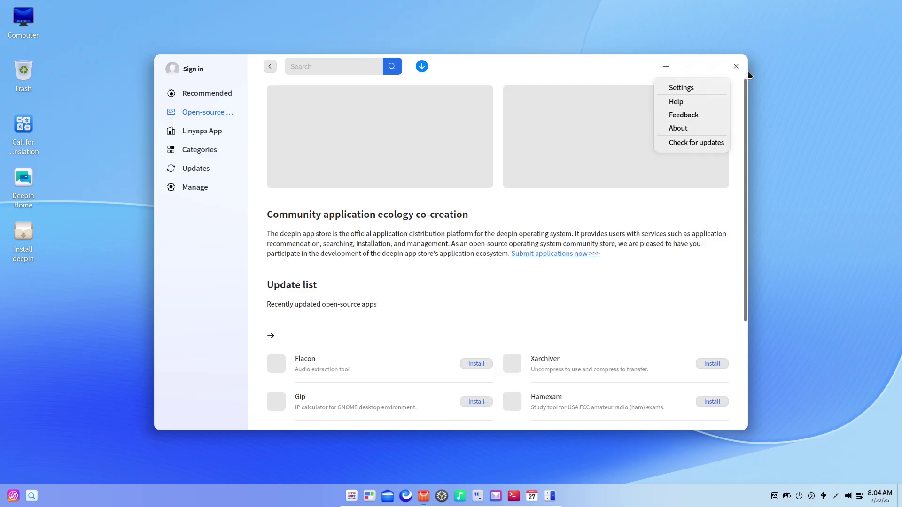
{"action": "left_click", "coordinate": [741, 67]}
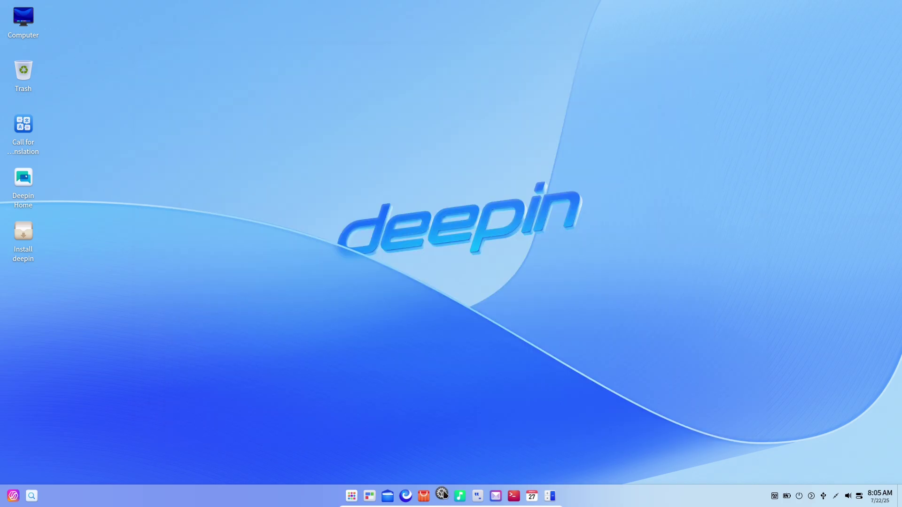
{"action": "left_click", "coordinate": [442, 496]}
{"action": "right_click", "coordinate": [206, 497]}
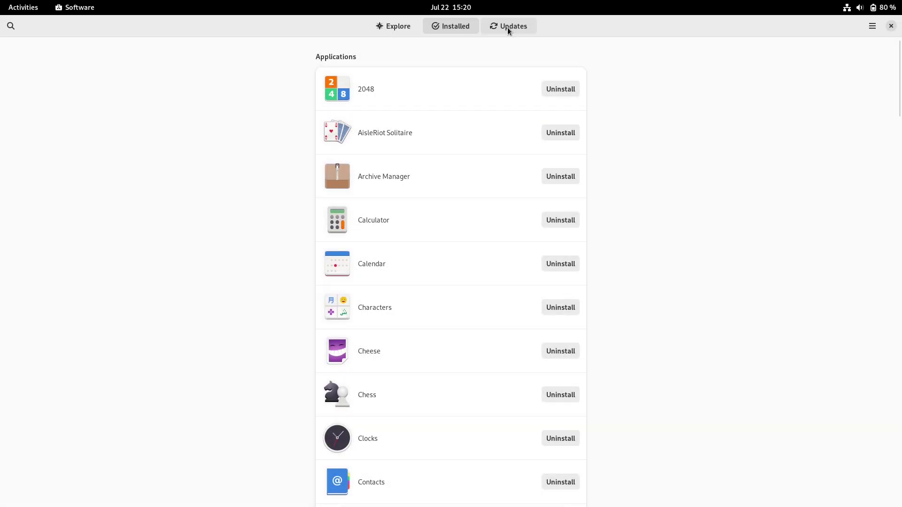
Step: Confirm GNOME Software is up to date, check its update preferences and About info, then close it
{"action": "left_click", "coordinate": [509, 26]}
{"action": "left_click", "coordinate": [872, 26]}
{"action": "left_click", "coordinate": [866, 63]}
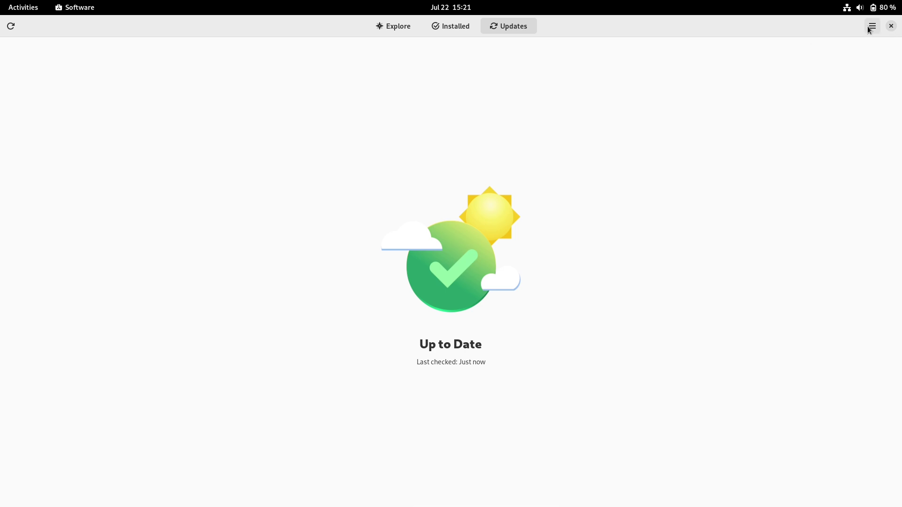
{"action": "left_click", "coordinate": [872, 26]}
{"action": "left_click", "coordinate": [865, 64]}
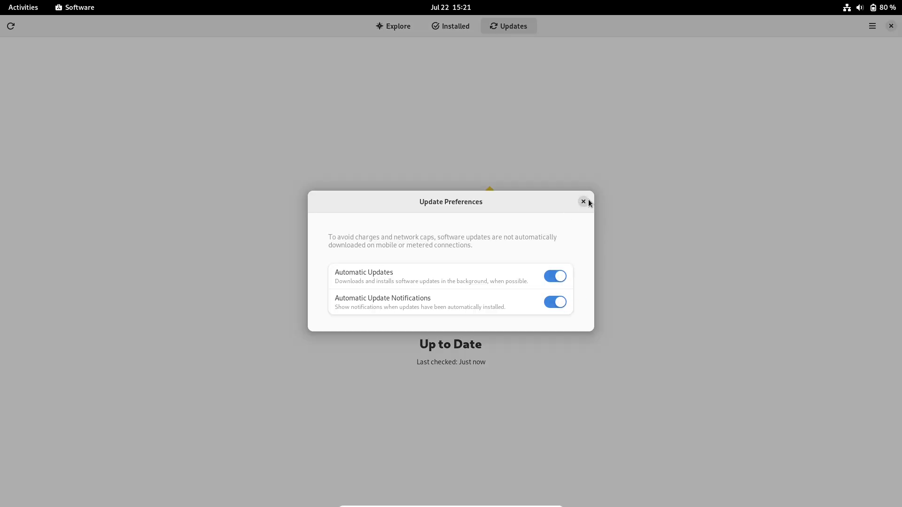
{"action": "left_click", "coordinate": [583, 202]}
{"action": "left_click", "coordinate": [872, 25]}
{"action": "left_click", "coordinate": [861, 76]}
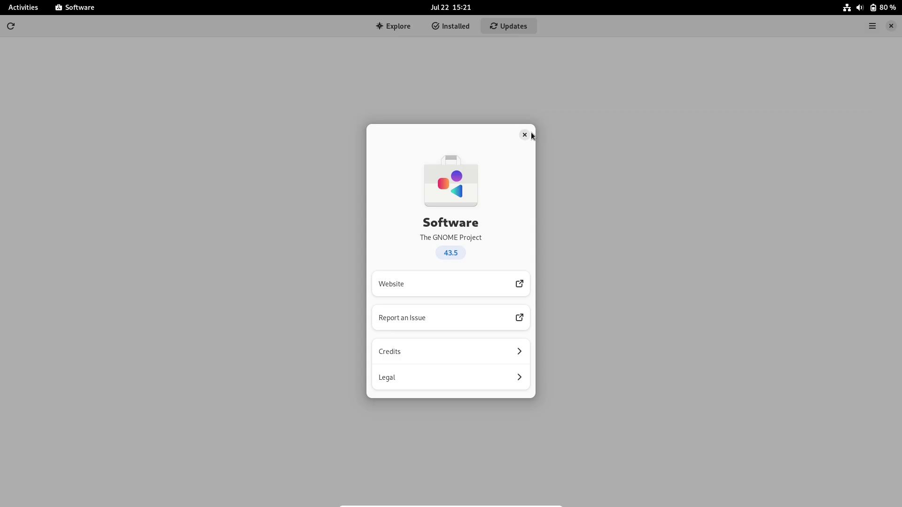
{"action": "left_click", "coordinate": [524, 134]}
{"action": "left_click", "coordinate": [891, 26]}
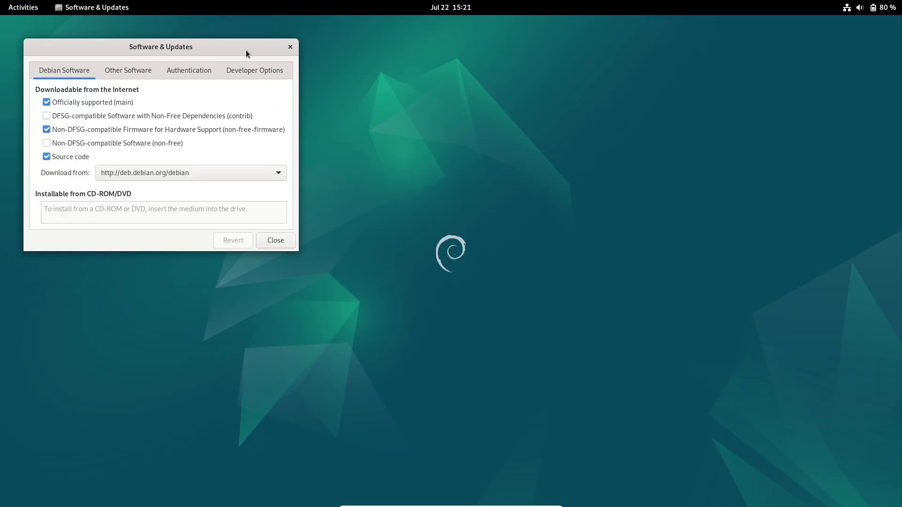
Step: Maximize Software & Updates and review its Other Software, Authentication and Developer Options tabs before closing
{"action": "double_click", "coordinate": [247, 50]}
{"action": "left_click", "coordinate": [99, 49]}
{"action": "left_click", "coordinate": [165, 47]}
{"action": "left_click", "coordinate": [219, 48]}
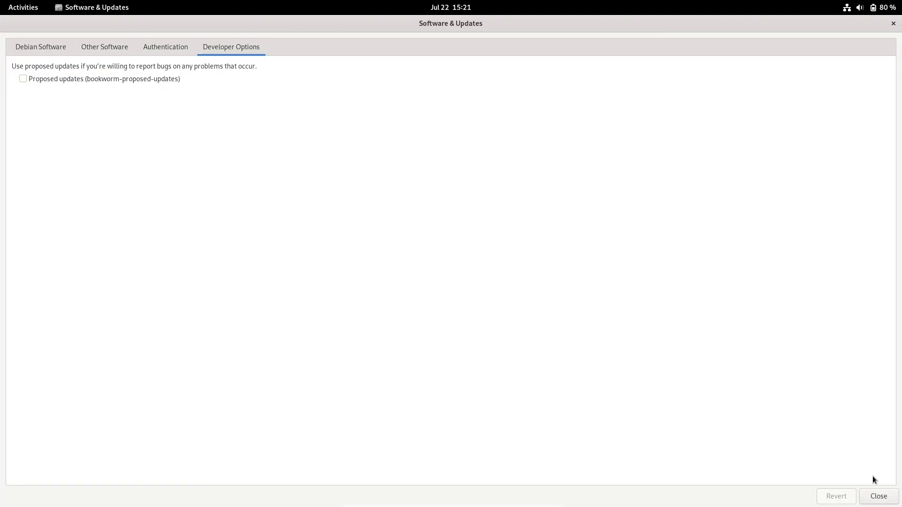
{"action": "left_click", "coordinate": [878, 497]}
Step: Launch GNOME Extensions full-screen, view its About info (version 43.9), then close it
{"action": "left_click", "coordinate": [23, 7]}
{"action": "left_click", "coordinate": [590, 477]}
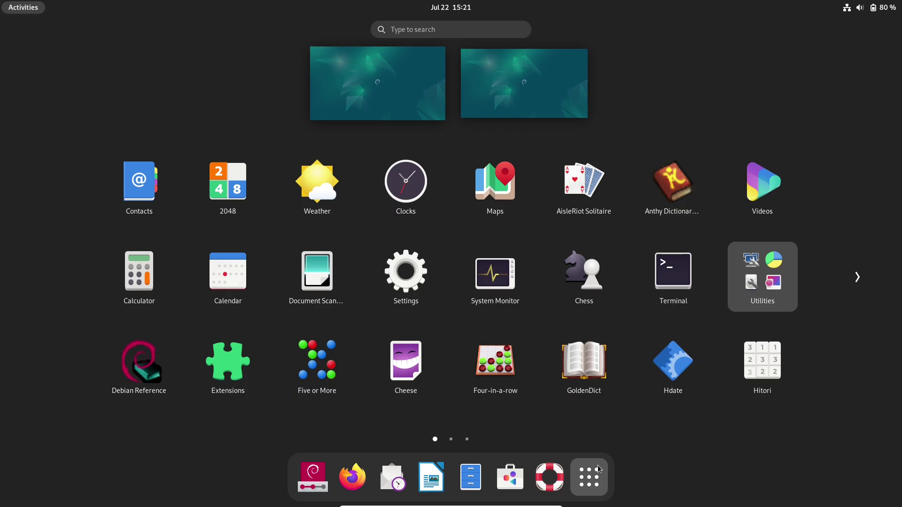
{"action": "left_click", "coordinate": [219, 386]}
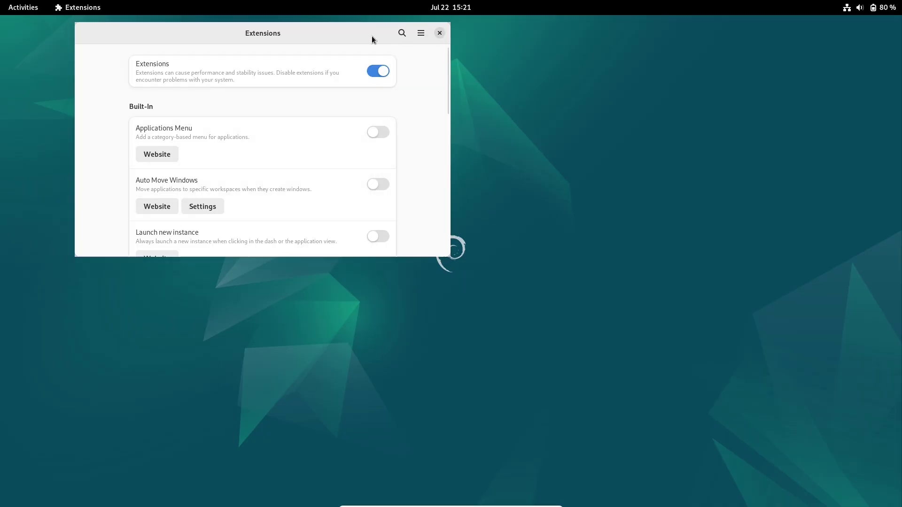
{"action": "double_click", "coordinate": [371, 36]}
{"action": "scroll", "coordinate": [894, 168], "scroll_direction": "down", "scroll_amount": 1}
{"action": "scroll", "coordinate": [885, 168], "scroll_direction": "down", "scroll_amount": 2}
{"action": "scroll", "coordinate": [873, 105], "scroll_direction": "up", "scroll_amount": 3}
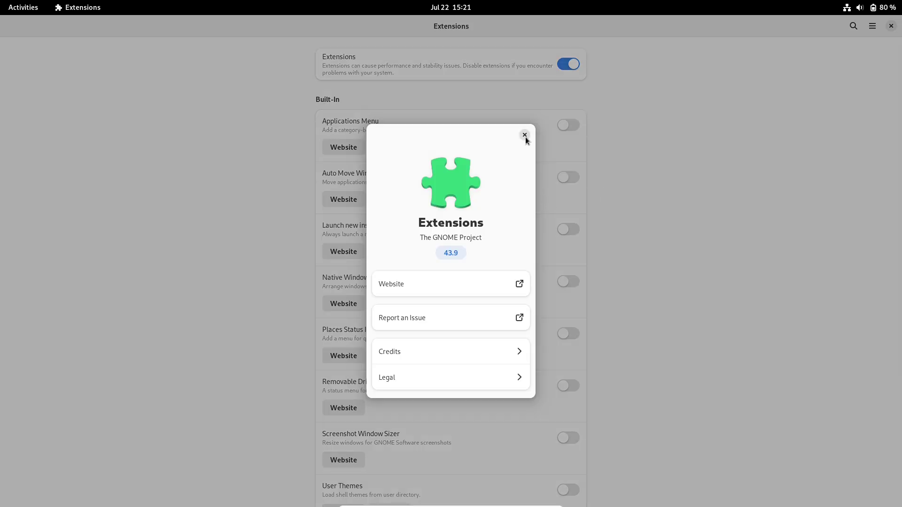
{"action": "left_click", "coordinate": [524, 135]}
{"action": "left_click", "coordinate": [891, 26]}
Step: Bring up the power-off prompt from quick settings and show the date and calendar
{"action": "left_click", "coordinate": [874, 7]}
{"action": "left_click", "coordinate": [880, 35]}
{"action": "left_click", "coordinate": [768, 131]}
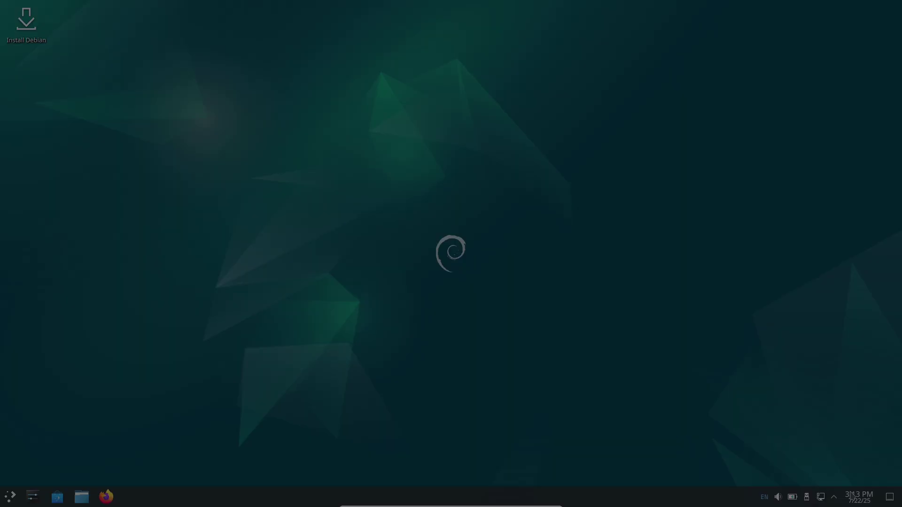
{"action": "left_click", "coordinate": [858, 497]}
Step: Check Plasma's network, battery (80%) and volume status from the system tray
{"action": "left_click", "coordinate": [822, 497]}
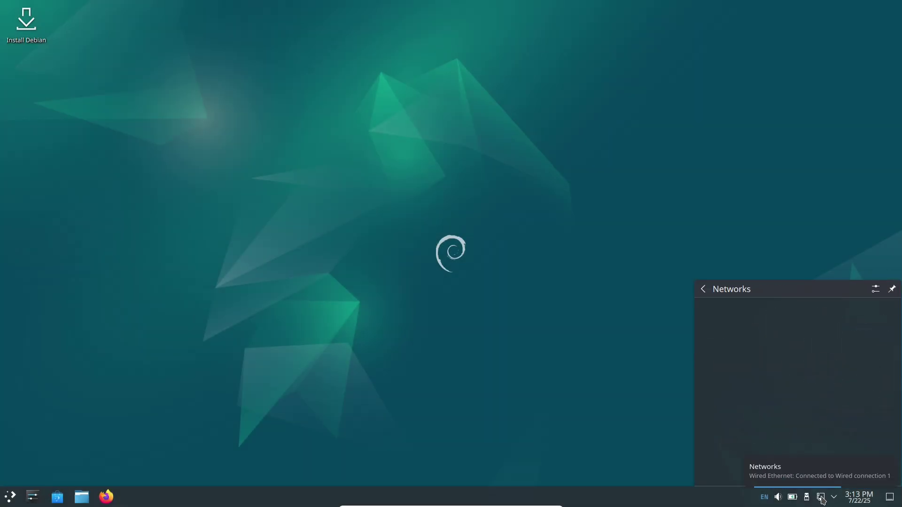
{"action": "left_click", "coordinate": [807, 498]}
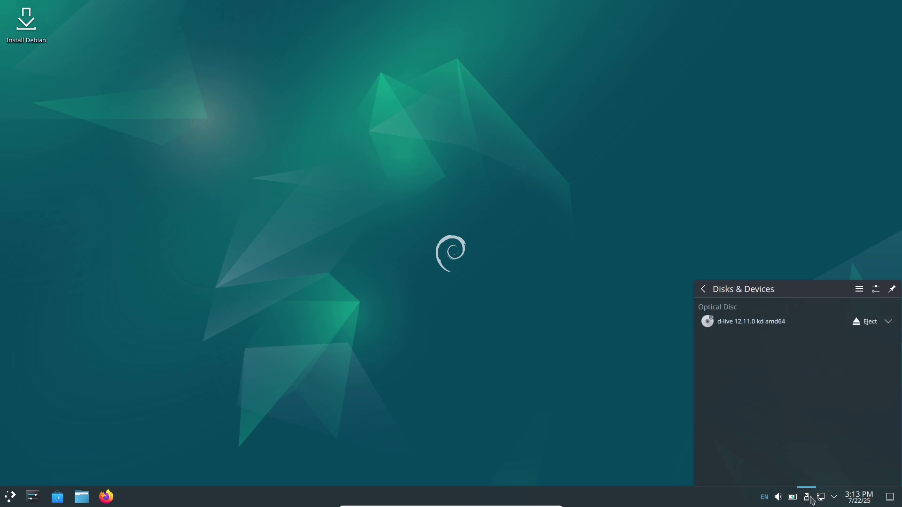
{"action": "left_click", "coordinate": [779, 498]}
{"action": "left_click", "coordinate": [403, 261]}
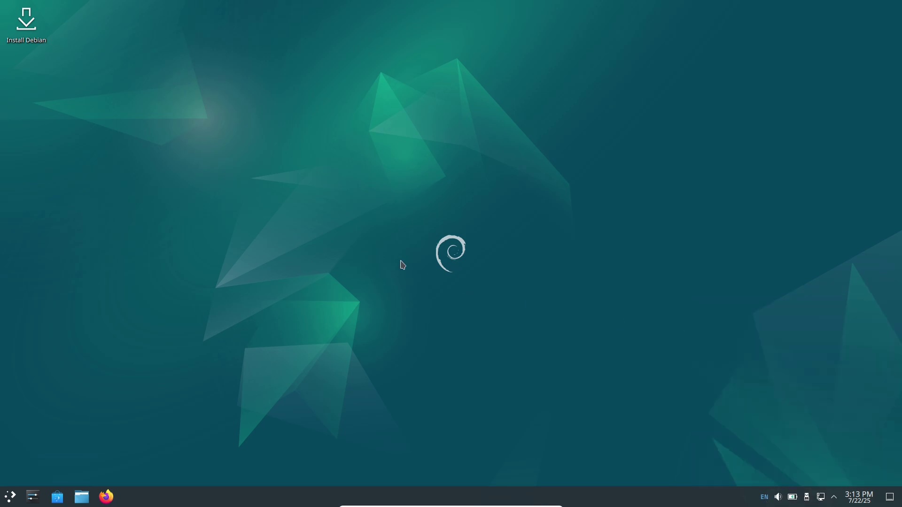
Step: Open the taskbar's task manager settings, view their About page, then close them
{"action": "right_click", "coordinate": [182, 498]}
{"action": "left_click", "coordinate": [233, 436]}
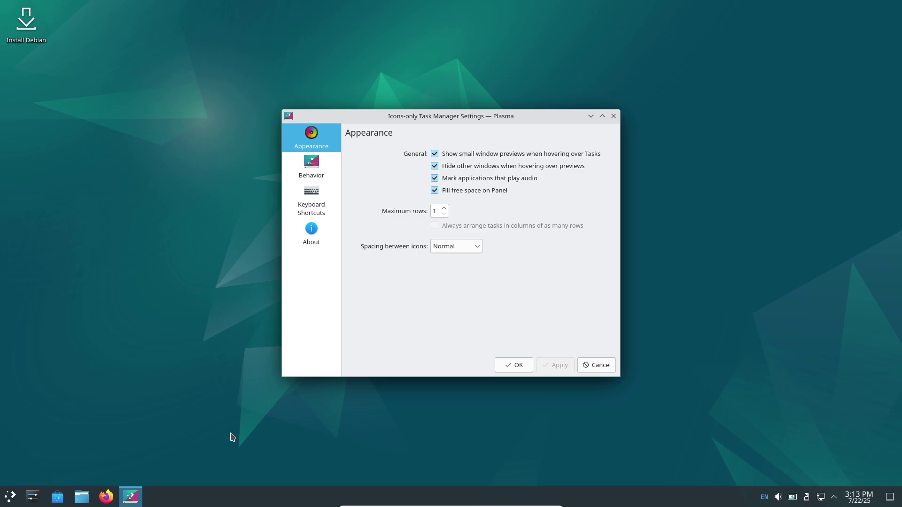
{"action": "left_click", "coordinate": [311, 233]}
{"action": "left_click", "coordinate": [596, 365]}
Step: Open the desktop wallpaper settings, maximize then minimize them, and launch Discover
{"action": "right_click", "coordinate": [303, 230]}
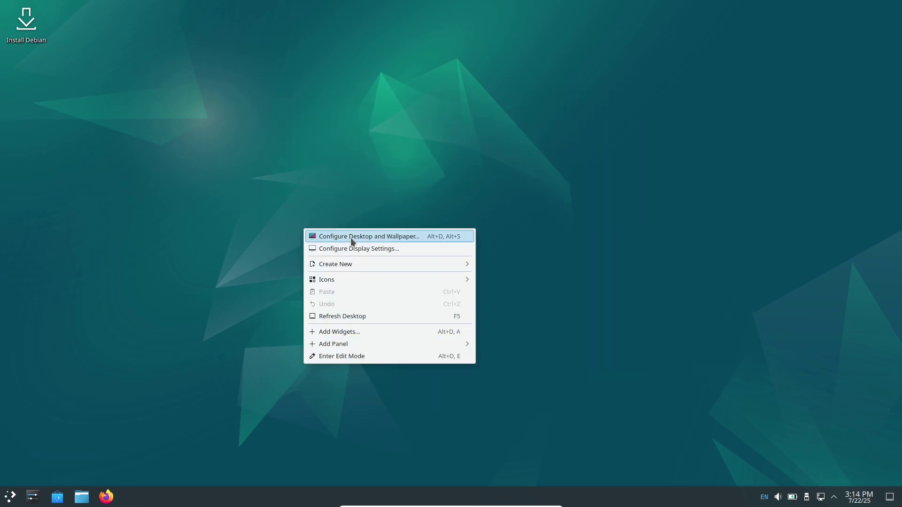
{"action": "left_click", "coordinate": [355, 358]}
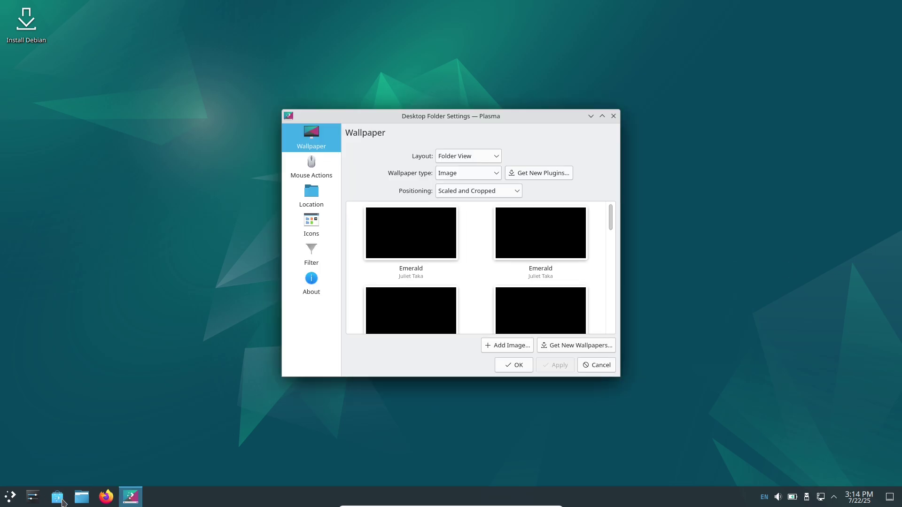
{"action": "left_click", "coordinate": [602, 115]}
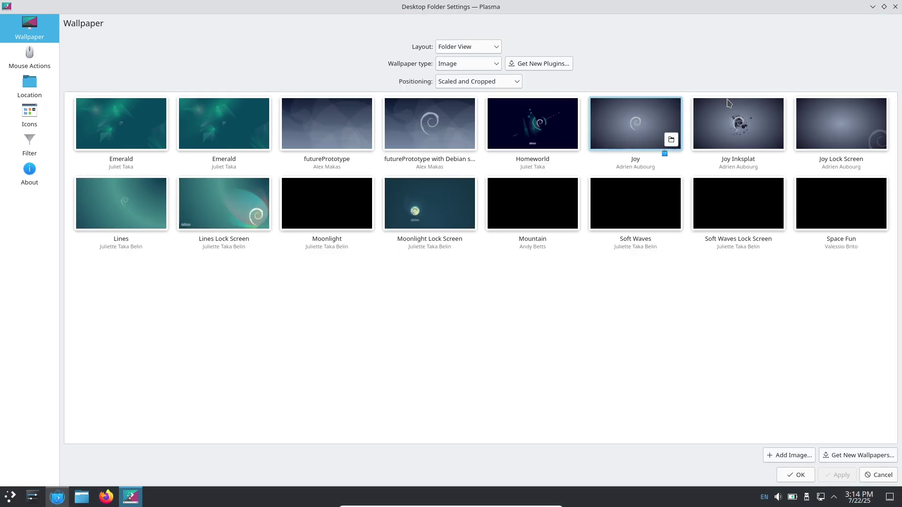
{"action": "left_click", "coordinate": [873, 6]}
{"action": "left_click", "coordinate": [9, 497]}
{"action": "left_click", "coordinate": [57, 496]}
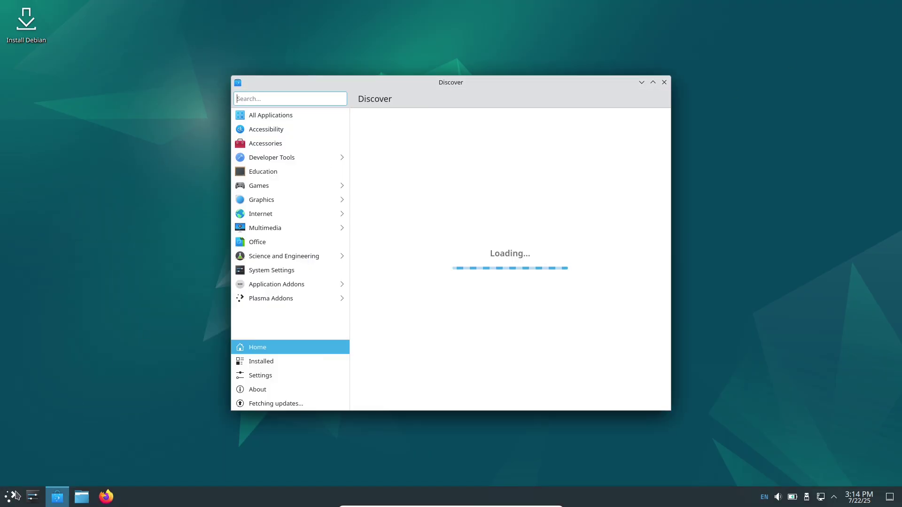
Step: Launch KDE System Settings maximized and glance at the Appearance page
{"action": "left_click", "coordinate": [11, 497]}
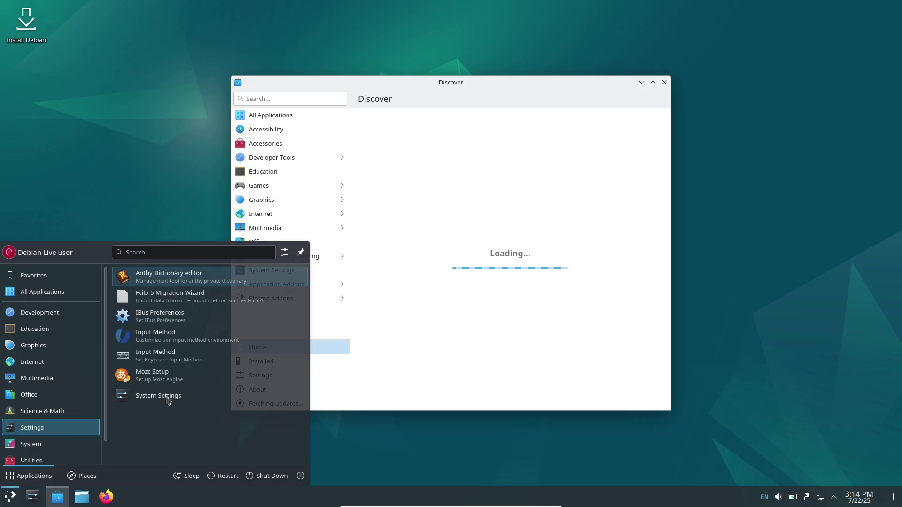
{"action": "left_click", "coordinate": [167, 399]}
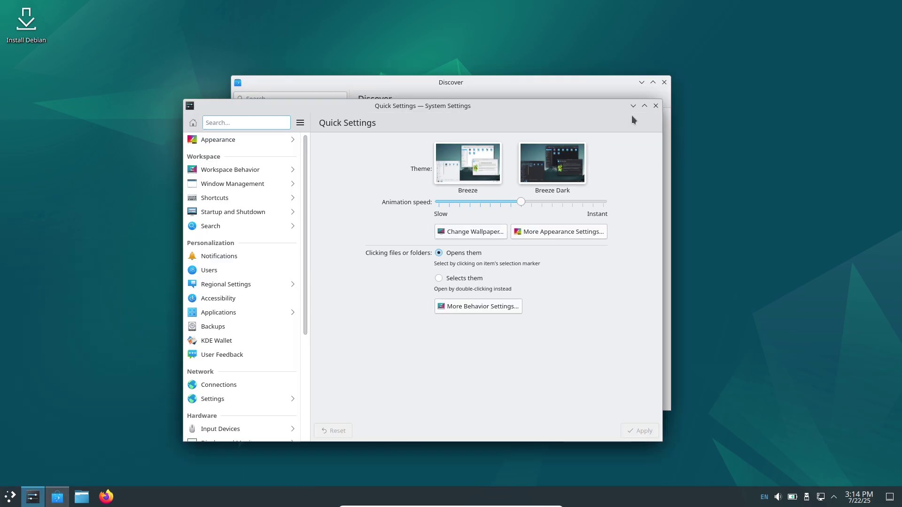
{"action": "left_click", "coordinate": [645, 105]}
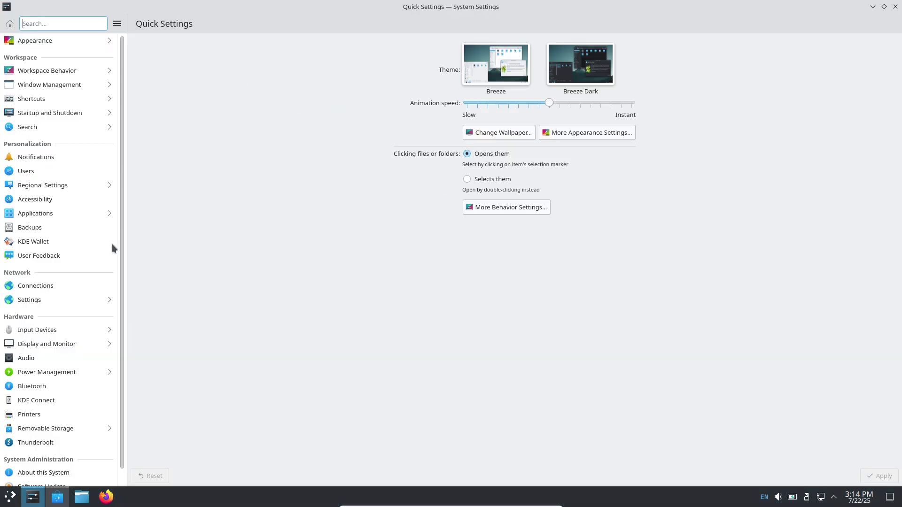
{"action": "left_click", "coordinate": [63, 44]}
{"action": "left_click", "coordinate": [10, 24]}
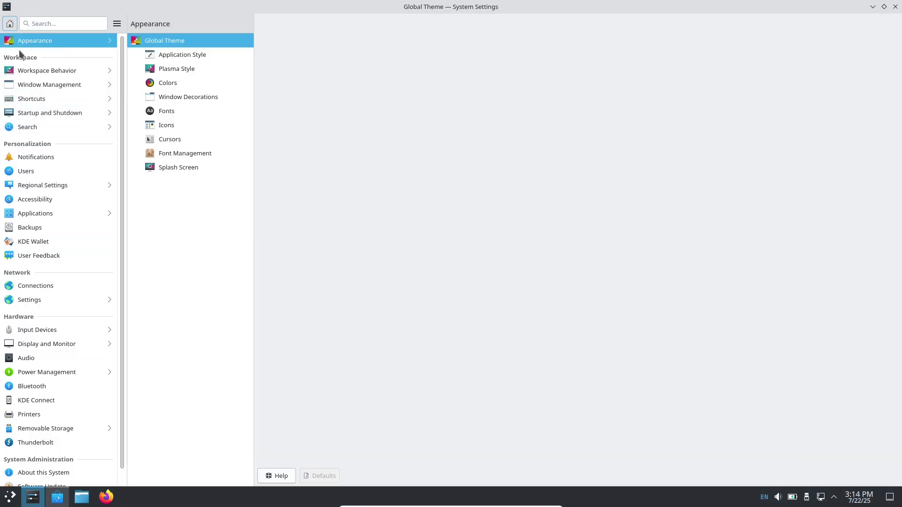
Step: Browse Window Management's titlebar, window action, movement and advanced tabs, plus login screen settings
{"action": "left_click", "coordinate": [30, 69]}
{"action": "left_click", "coordinate": [36, 84]}
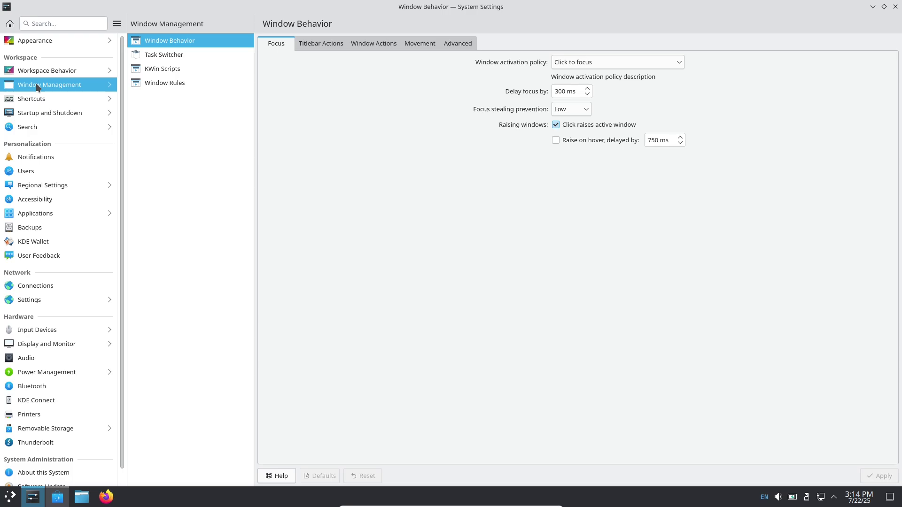
{"action": "left_click", "coordinate": [325, 45]}
{"action": "left_click", "coordinate": [374, 44]}
{"action": "left_click", "coordinate": [415, 44]}
{"action": "left_click", "coordinate": [458, 45]}
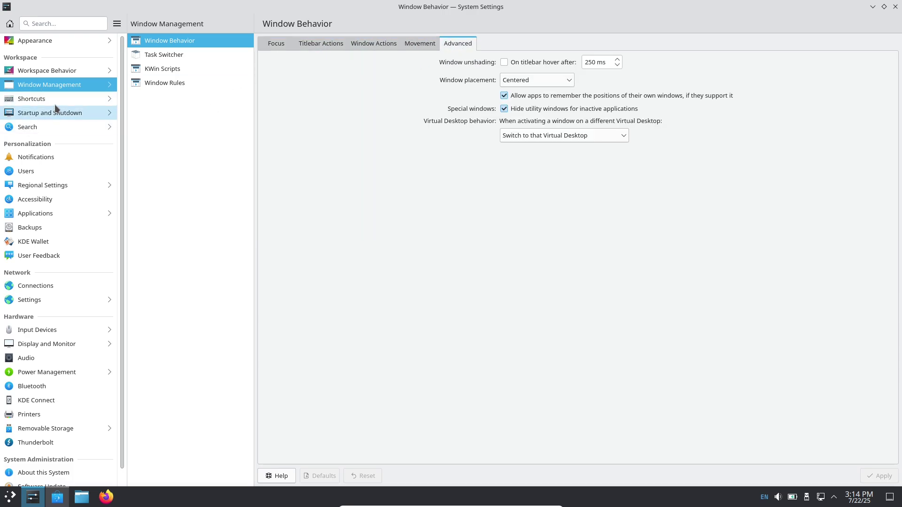
{"action": "left_click", "coordinate": [54, 113]}
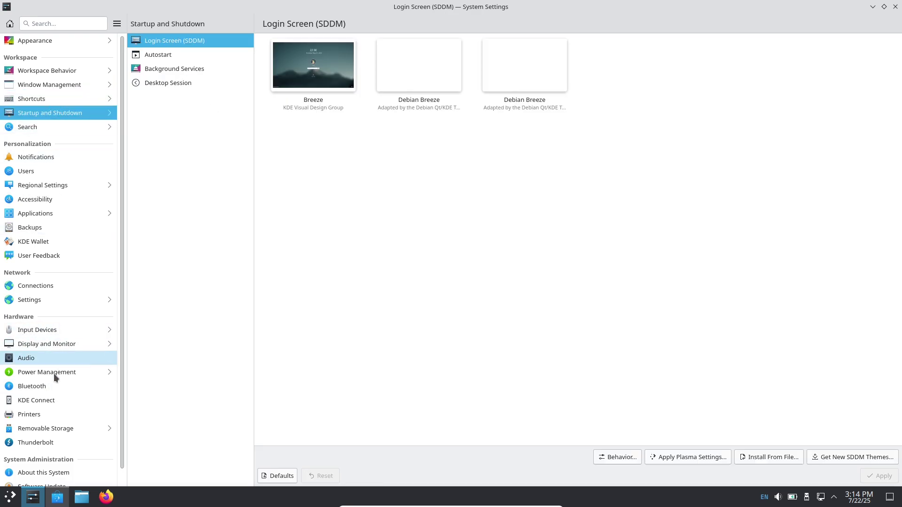
Step: View energy saving, About this System (Plasma 5.27.5) and network connection timeout settings
{"action": "left_click", "coordinate": [53, 373]}
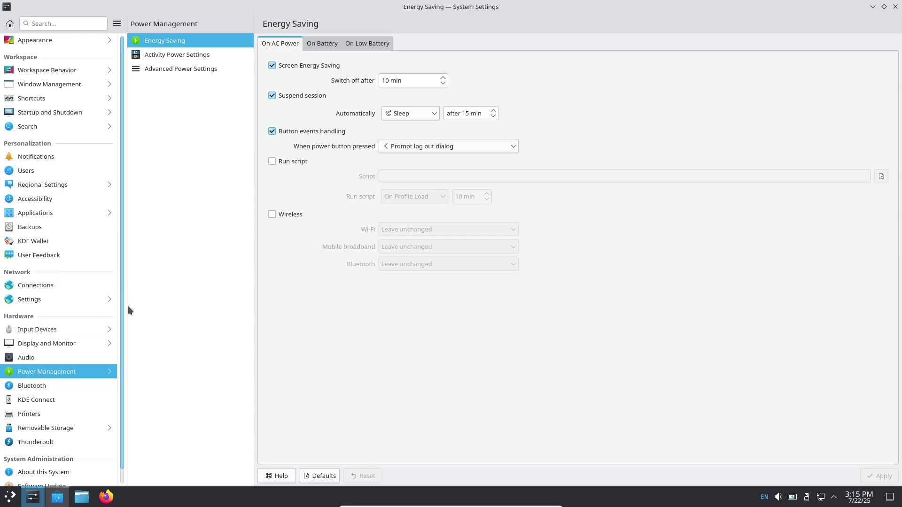
{"action": "scroll", "coordinate": [114, 420], "scroll_direction": "down", "scroll_amount": 1}
{"action": "left_click", "coordinate": [88, 458]}
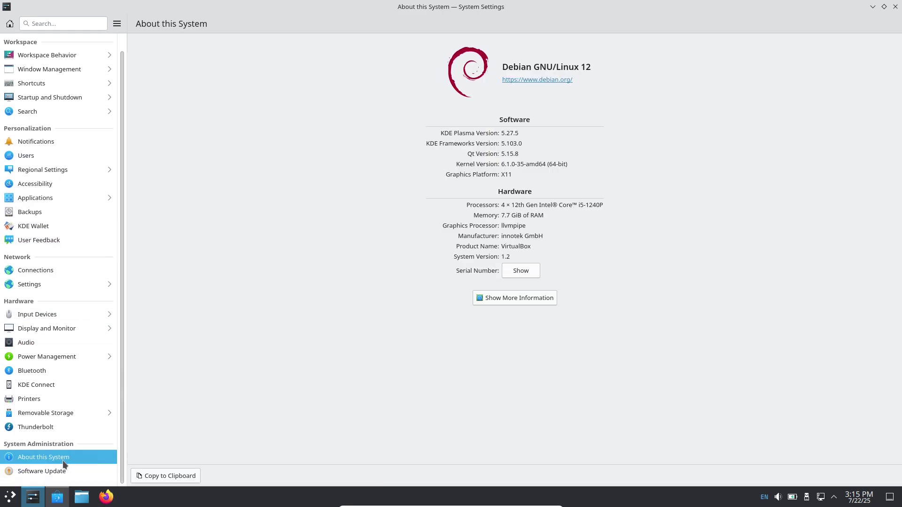
{"action": "left_click", "coordinate": [57, 285]}
{"action": "key", "text": "Down"}
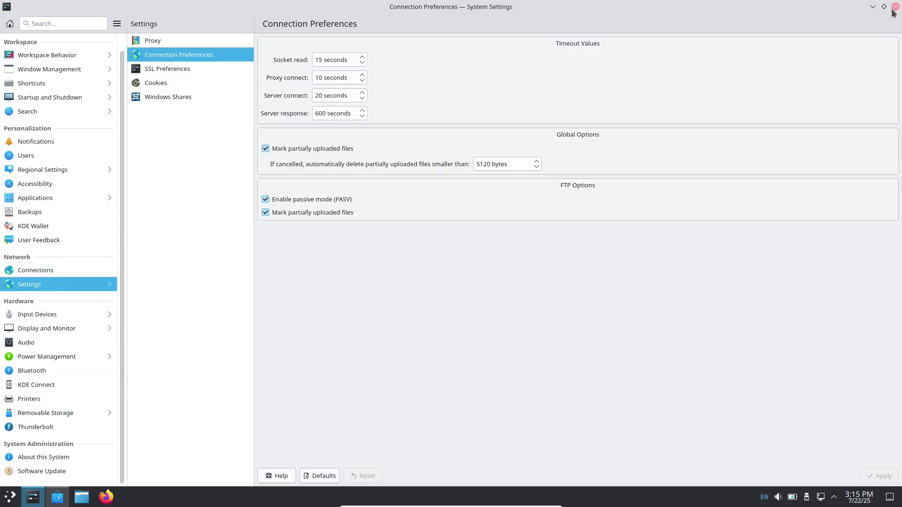
Step: Close System Settings, check Discover's updates and home page, close it, and reopen the launcher
{"action": "left_click", "coordinate": [894, 6]}
{"action": "left_click", "coordinate": [653, 83]}
{"action": "left_click", "coordinate": [54, 480]}
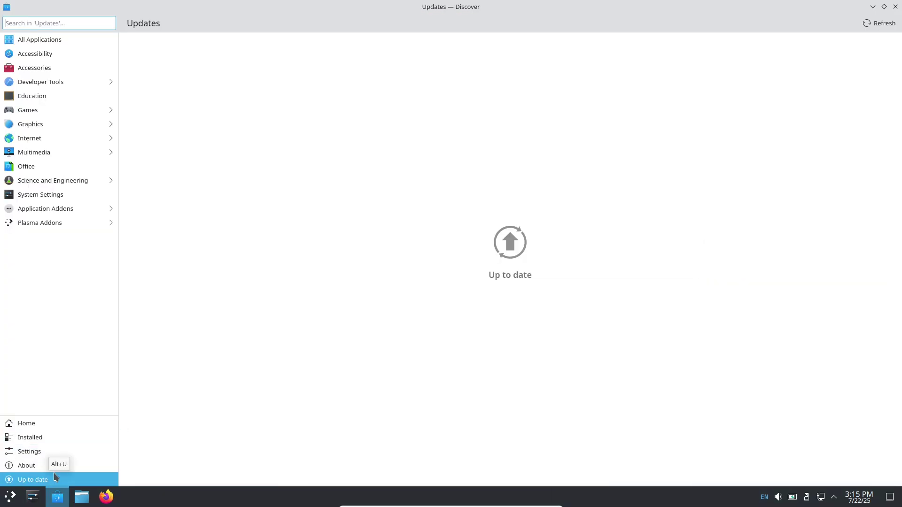
{"action": "left_click", "coordinate": [42, 423]}
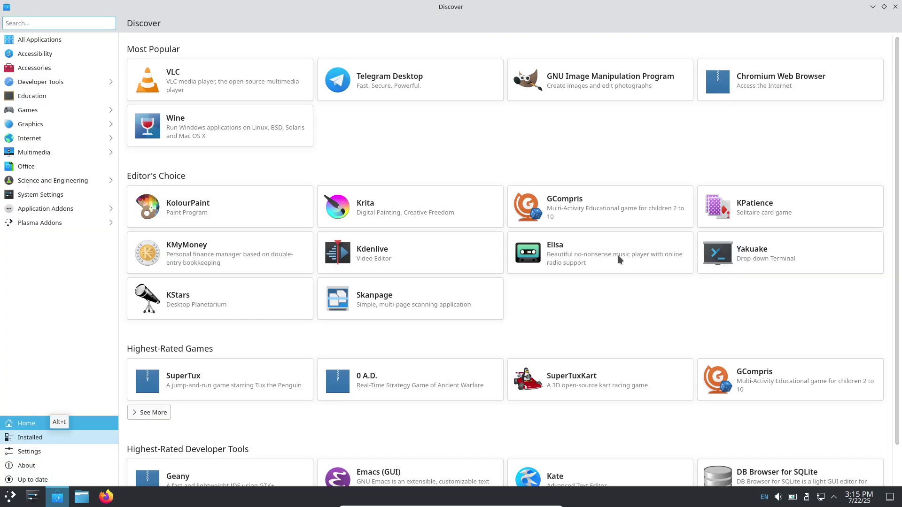
{"action": "left_click", "coordinate": [894, 6]}
{"action": "left_click", "coordinate": [10, 501]}
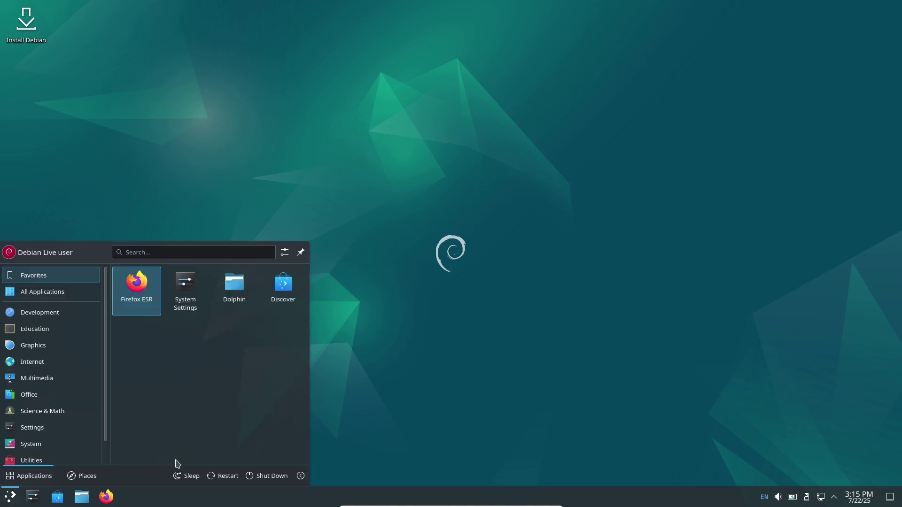
Step: Begin the KDE shutdown, then open Deepin's wallpaper settings full-screen
{"action": "left_click", "coordinate": [267, 476]}
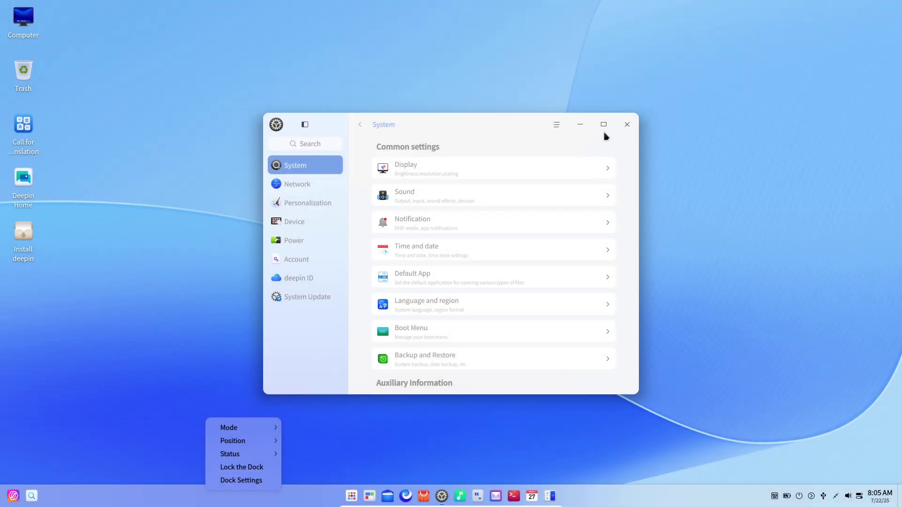
{"action": "right_click", "coordinate": [181, 168]}
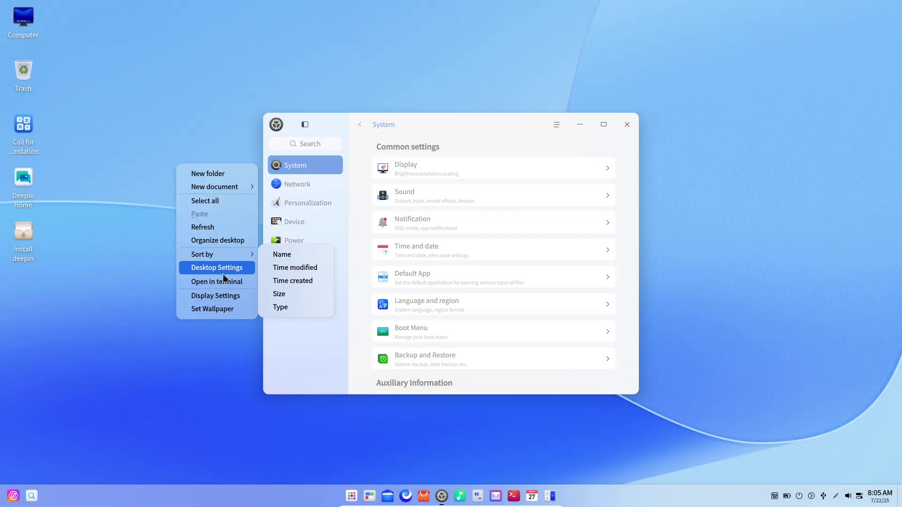
{"action": "left_click", "coordinate": [225, 309]}
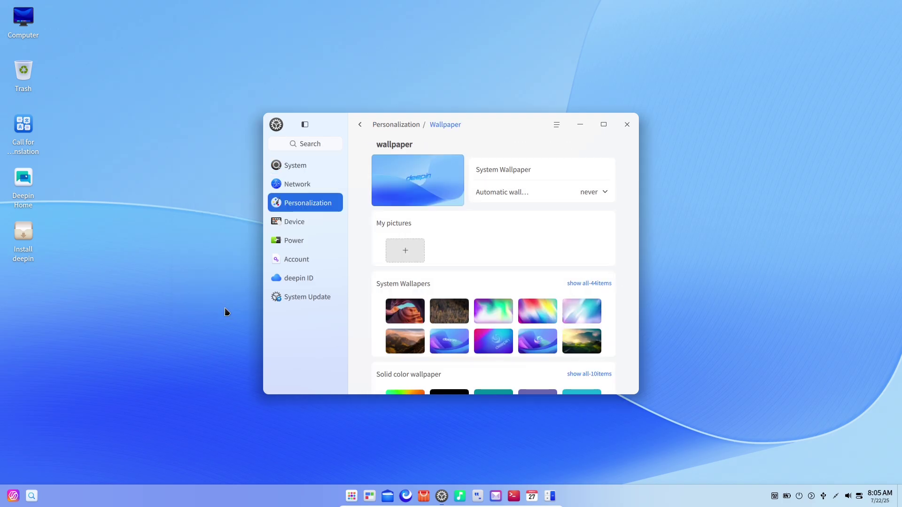
{"action": "right_click", "coordinate": [740, 471]}
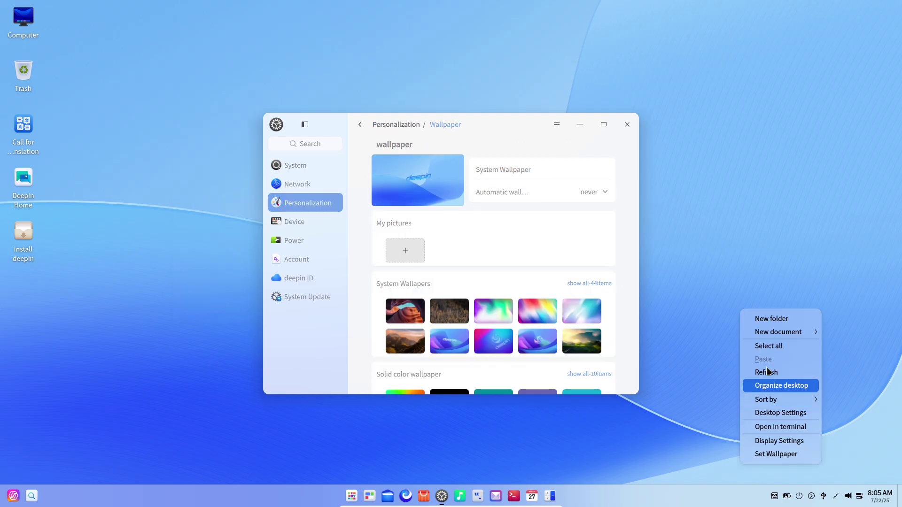
{"action": "left_click", "coordinate": [604, 125]}
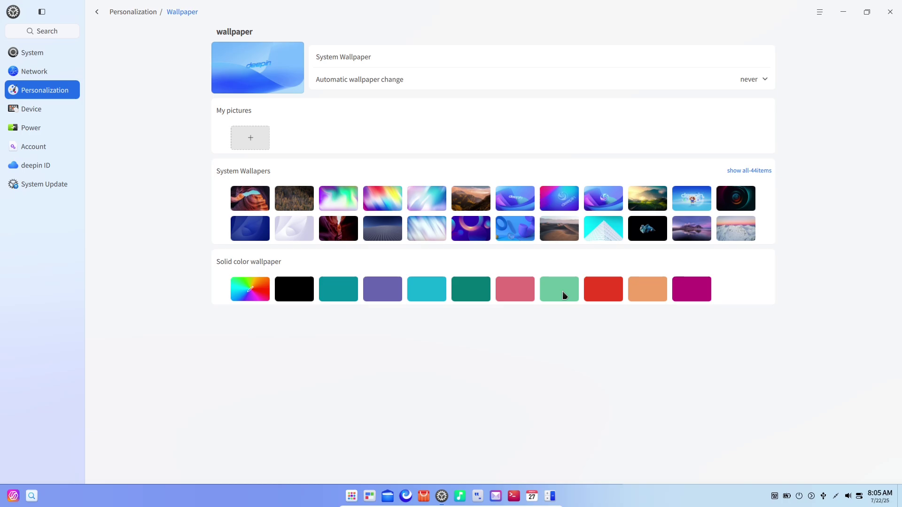
Step: Tour System Update, deepin ID, Account, Power, Device, Personalization, Network and About This PC, then close
{"action": "left_click", "coordinate": [44, 54]}
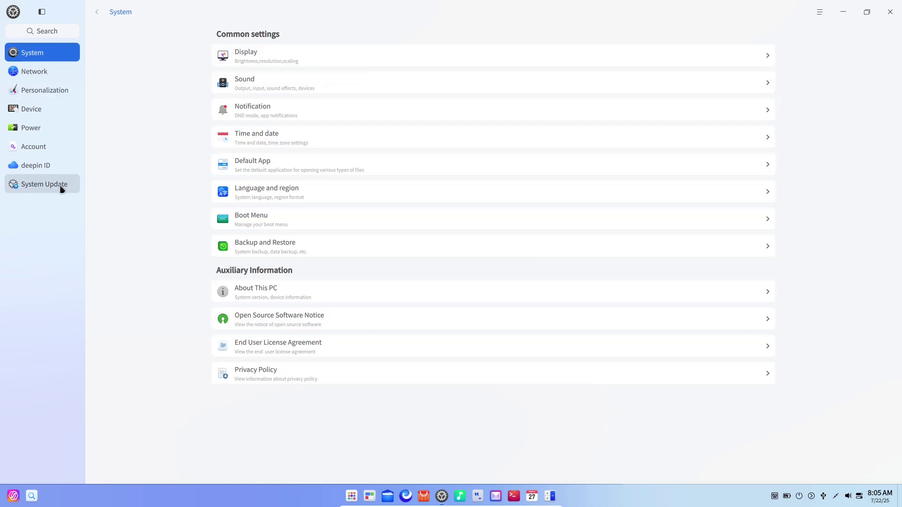
{"action": "left_click", "coordinate": [60, 185]}
{"action": "left_click", "coordinate": [50, 168]}
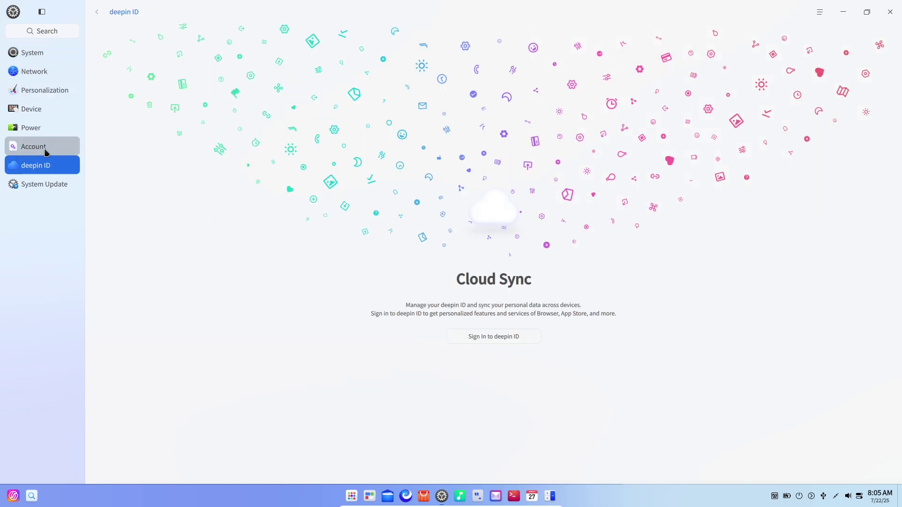
{"action": "left_click", "coordinate": [45, 150]}
{"action": "left_click", "coordinate": [44, 129]}
{"action": "left_click", "coordinate": [43, 111]}
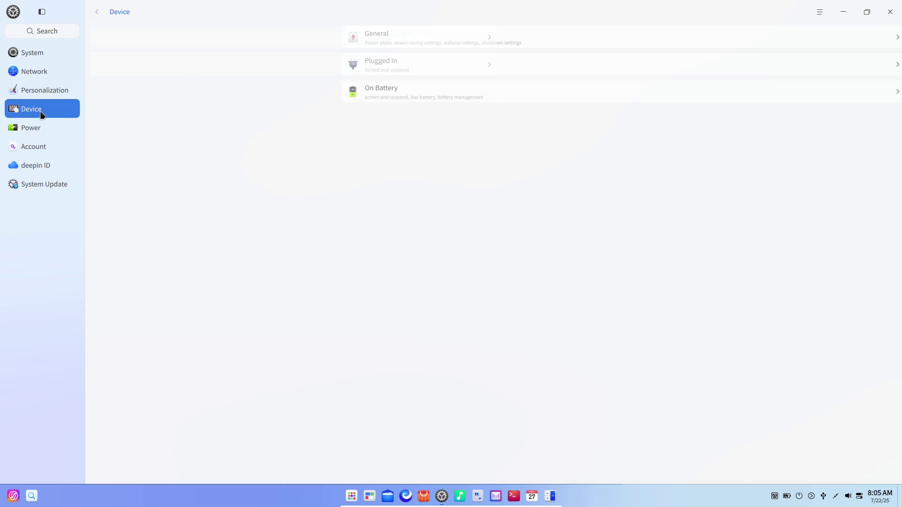
{"action": "left_click", "coordinate": [43, 92]}
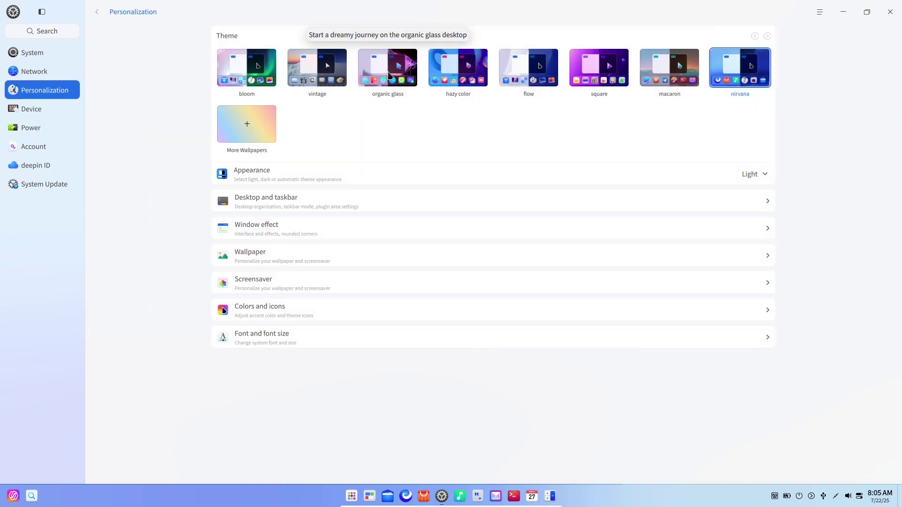
{"action": "left_click", "coordinate": [45, 70]}
{"action": "left_click", "coordinate": [45, 54]}
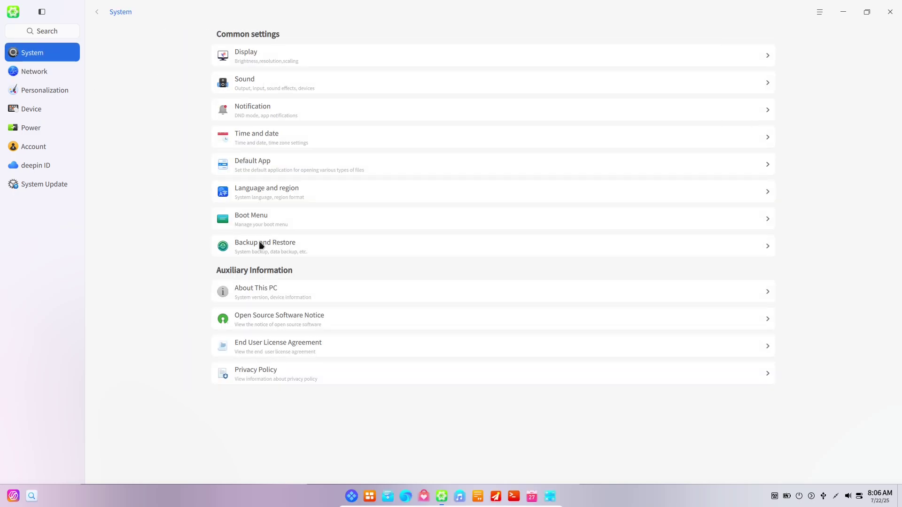
{"action": "left_click", "coordinate": [276, 289]}
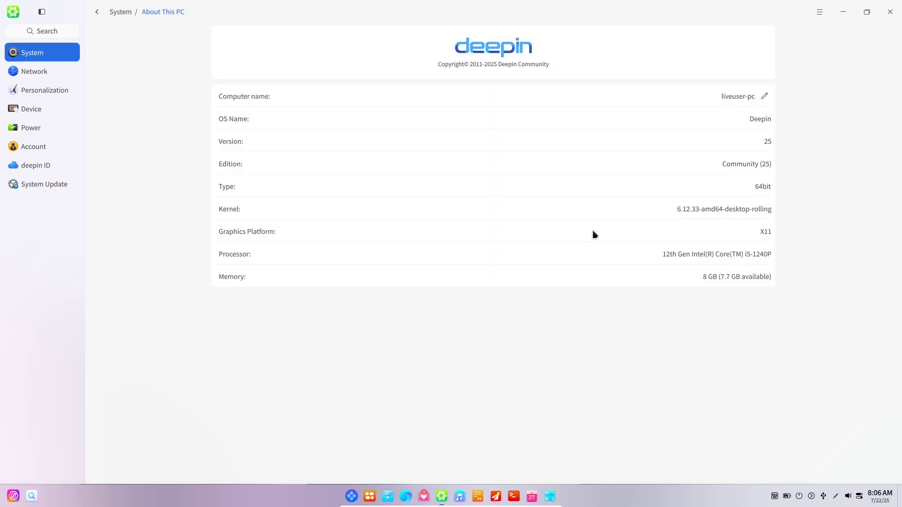
{"action": "left_click", "coordinate": [890, 12]}
Step: Launch Install deepin from the desktop and choose English as the installer language
{"action": "right_click", "coordinate": [339, 314]}
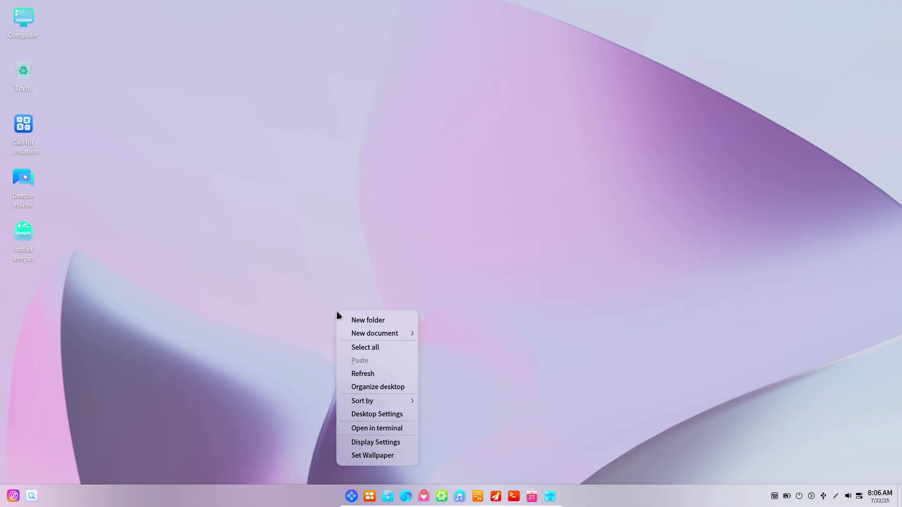
{"action": "left_click", "coordinate": [28, 244]}
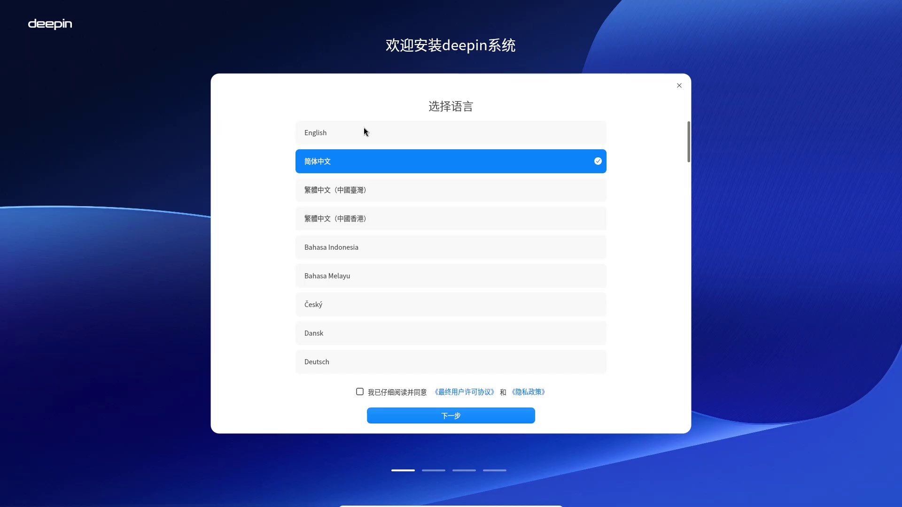
{"action": "left_click", "coordinate": [366, 131]}
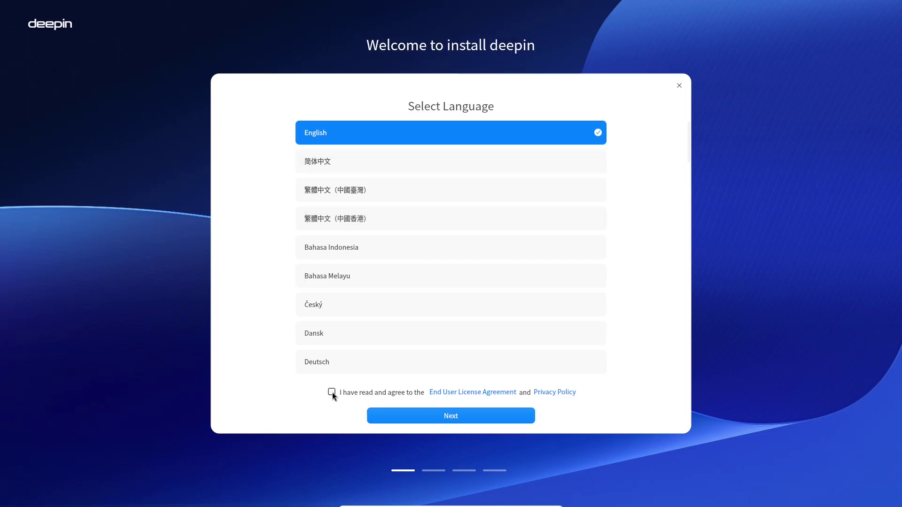
Step: Accept the license and privacy policy, keep English, and continue past the limited disk space warning
{"action": "left_click", "coordinate": [332, 393]}
{"action": "left_click_drag", "start_coordinate": [690, 157], "coordinate": [683, 407]}
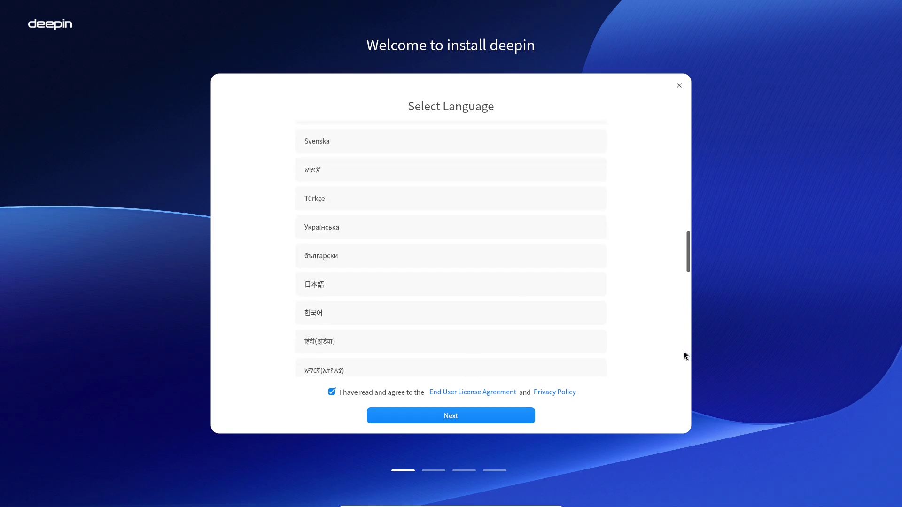
{"action": "left_click", "coordinate": [476, 416]}
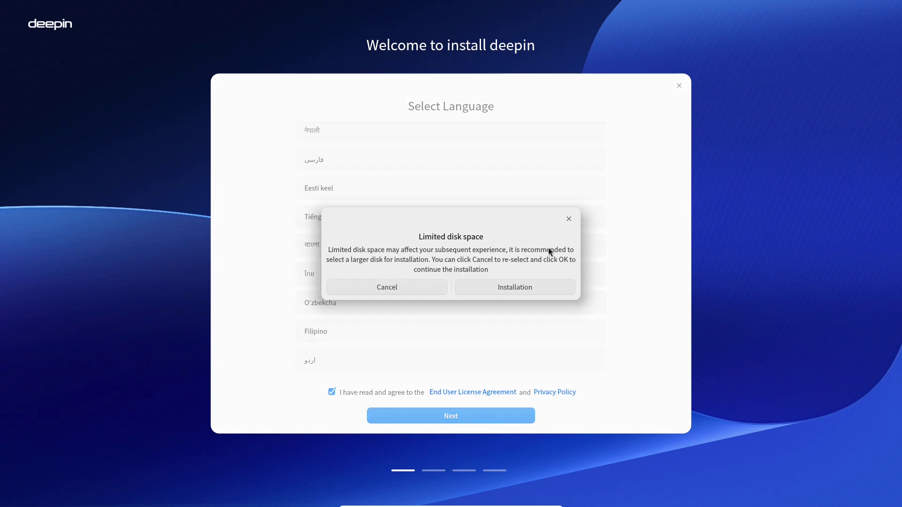
{"action": "left_click", "coordinate": [502, 285]}
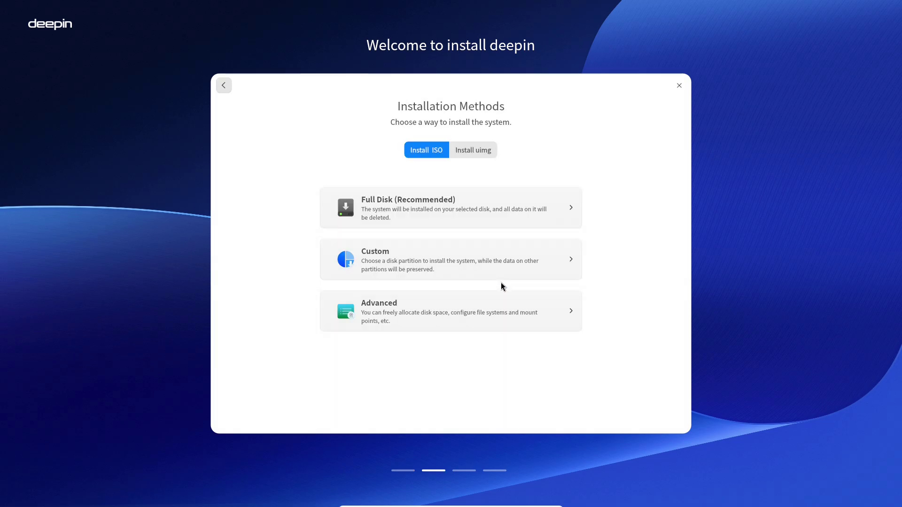
Step: Preview the uimg, full disk and advanced installation options, returning to the methods list
{"action": "left_click", "coordinate": [477, 154]}
{"action": "left_click", "coordinate": [420, 151]}
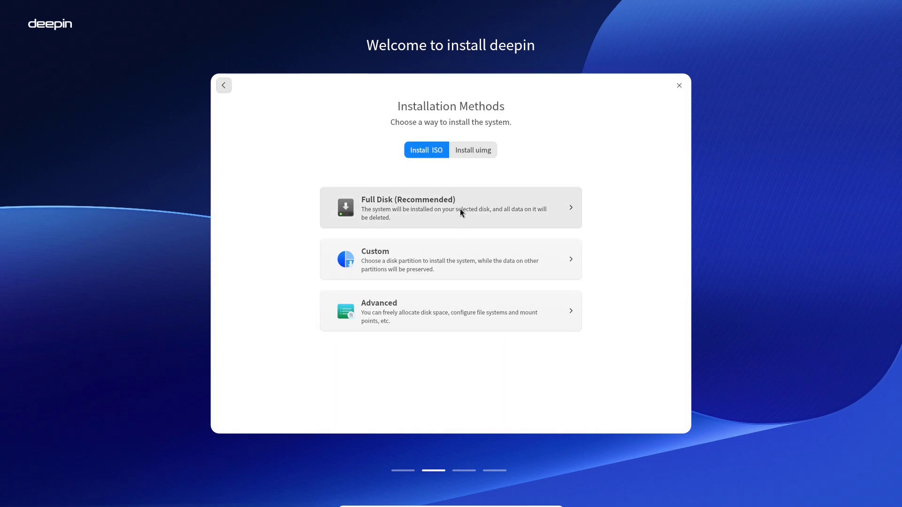
{"action": "left_click", "coordinate": [460, 212]}
{"action": "left_click", "coordinate": [226, 89]}
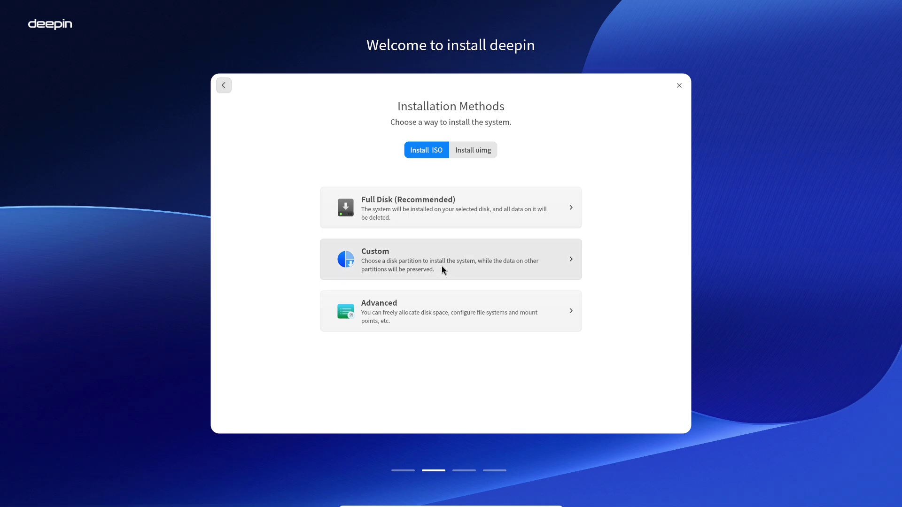
{"action": "left_click", "coordinate": [455, 305]}
{"action": "key", "text": "Escape"}
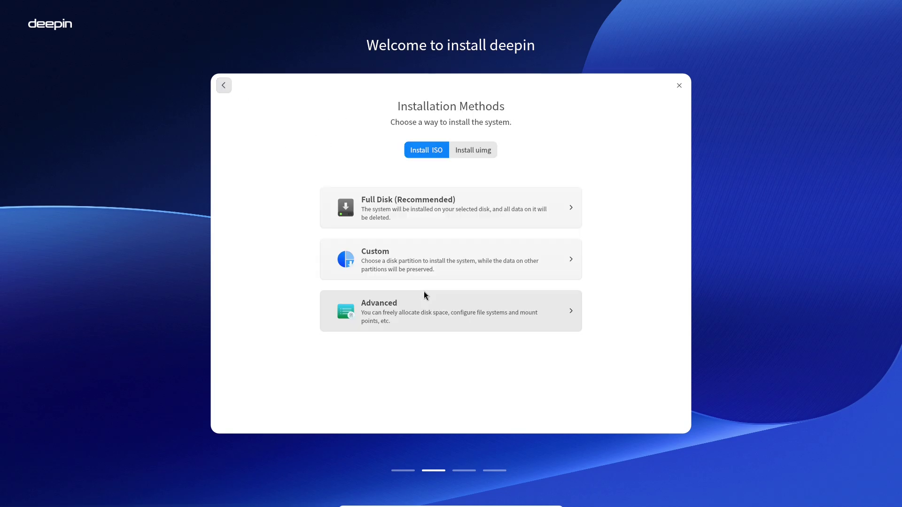